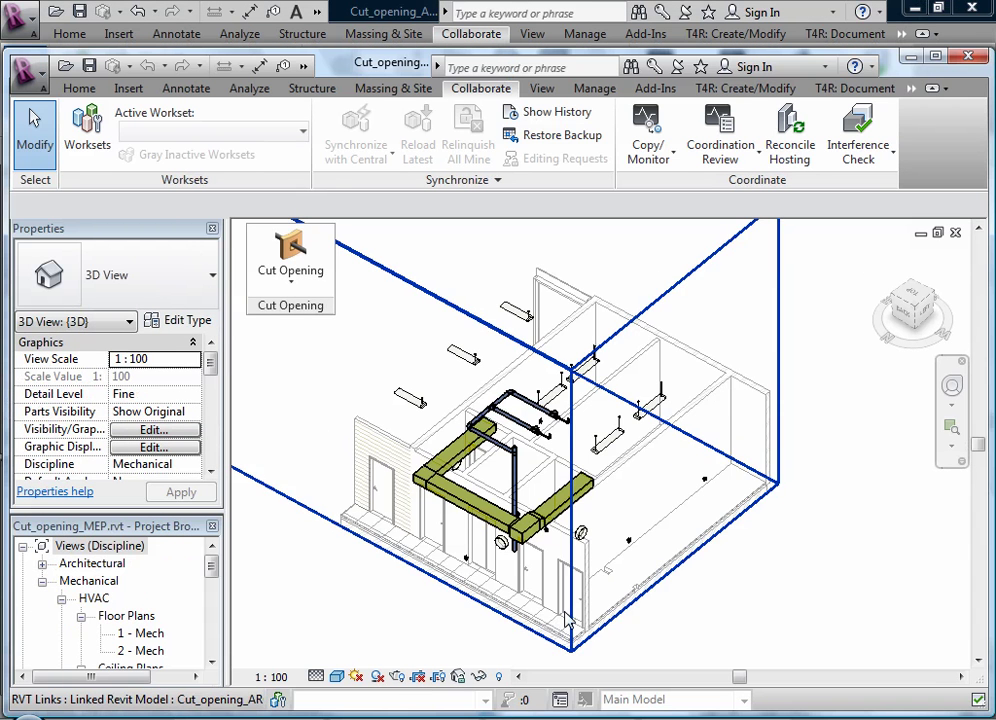
- Check Ducts and Pipes against Floors and Walls of the linked Cut_opening_ARCH.rvt model for interferences
click(352, 481)
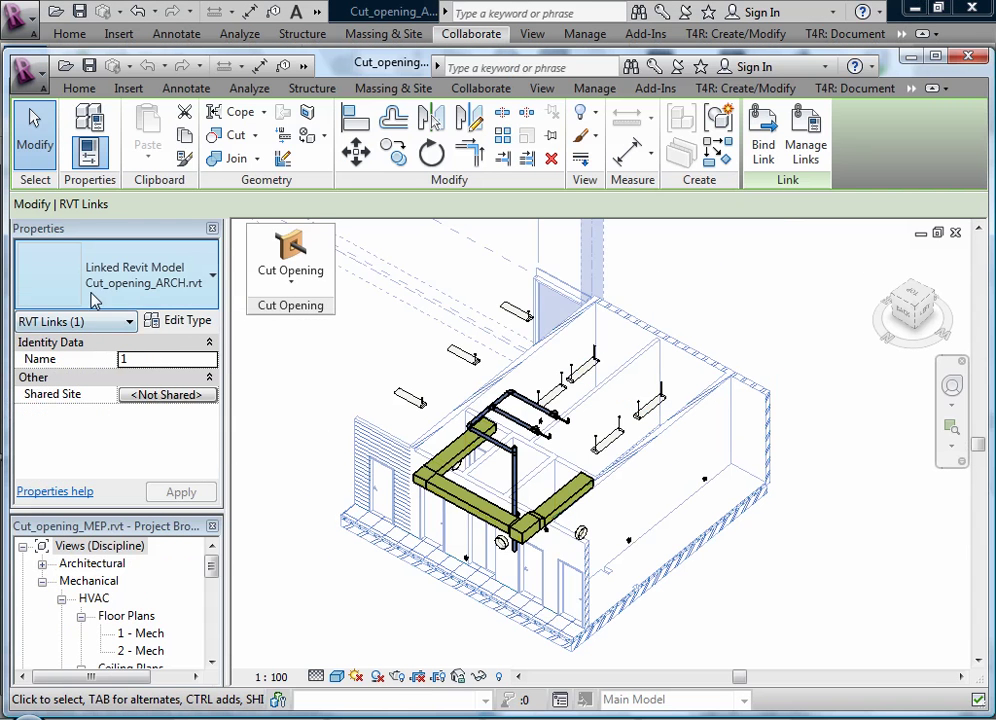
click(317, 587)
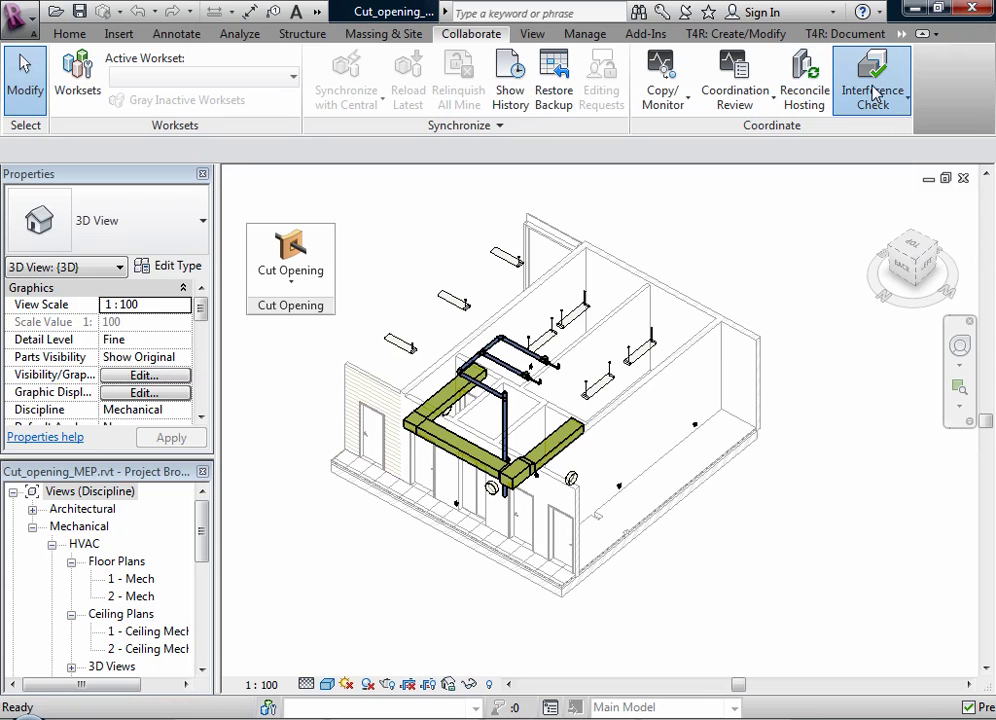
click(876, 93)
click(878, 137)
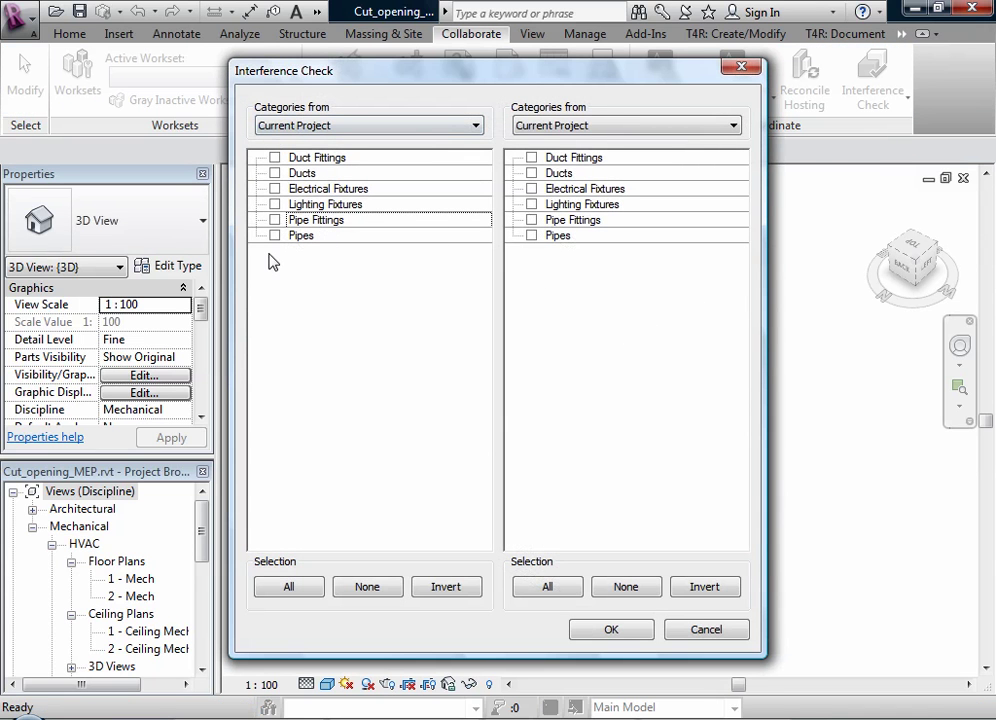
click(275, 173)
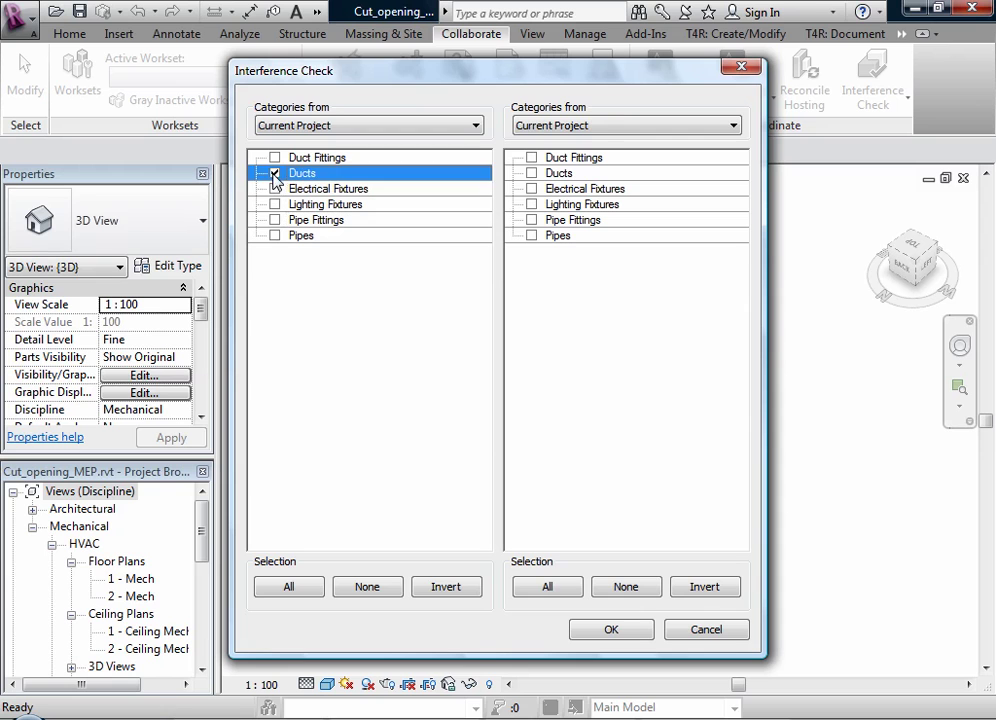
click(275, 236)
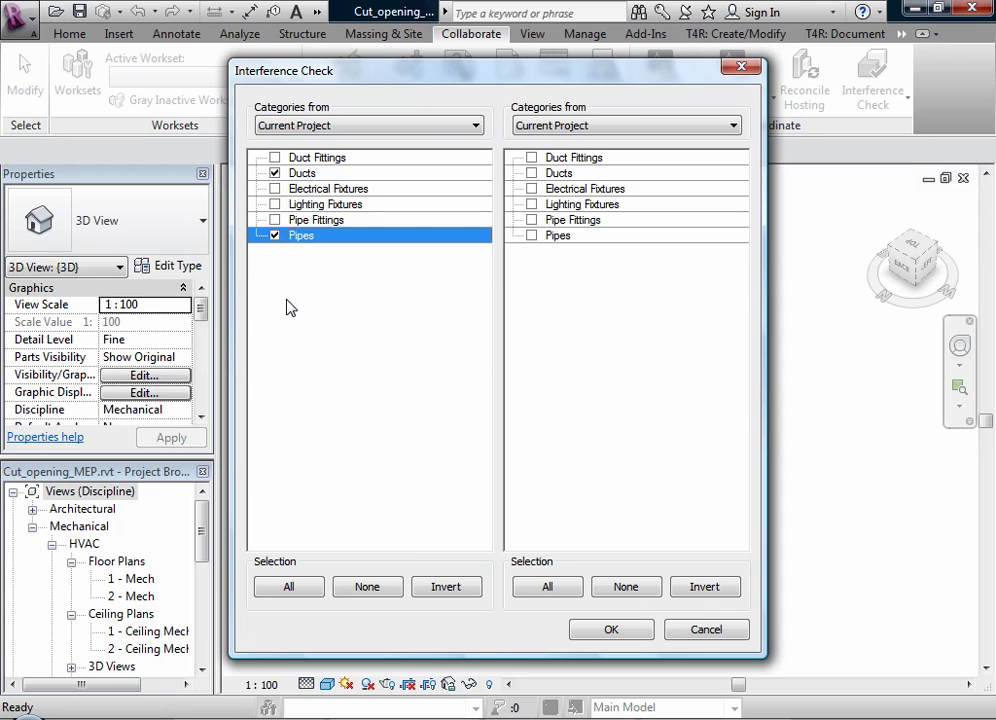
click(735, 128)
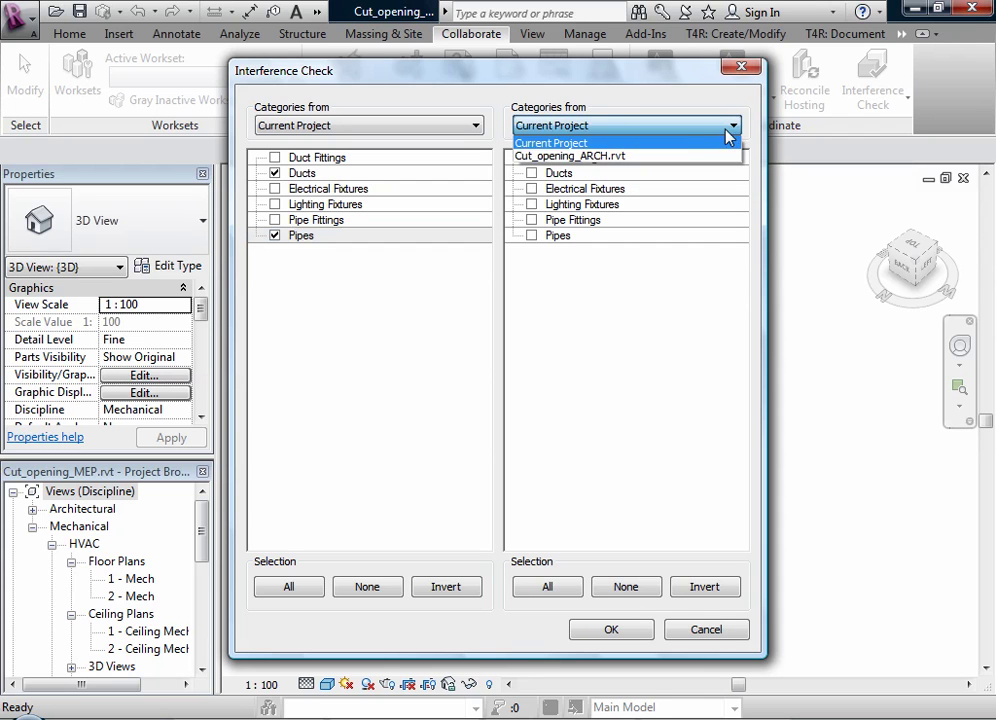
click(657, 160)
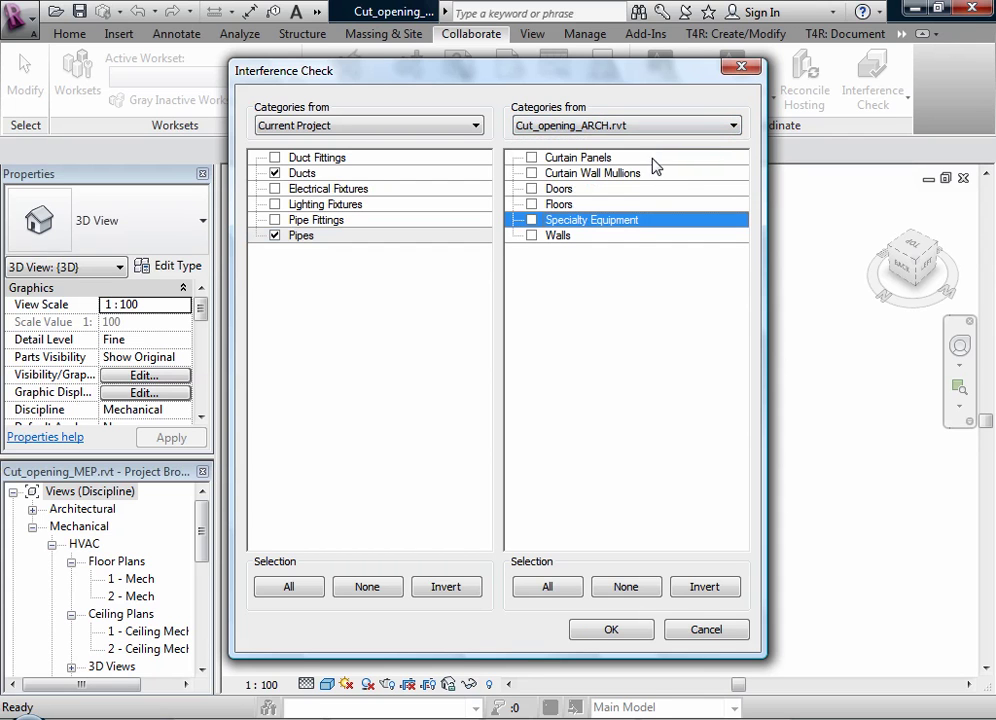
click(532, 205)
click(531, 236)
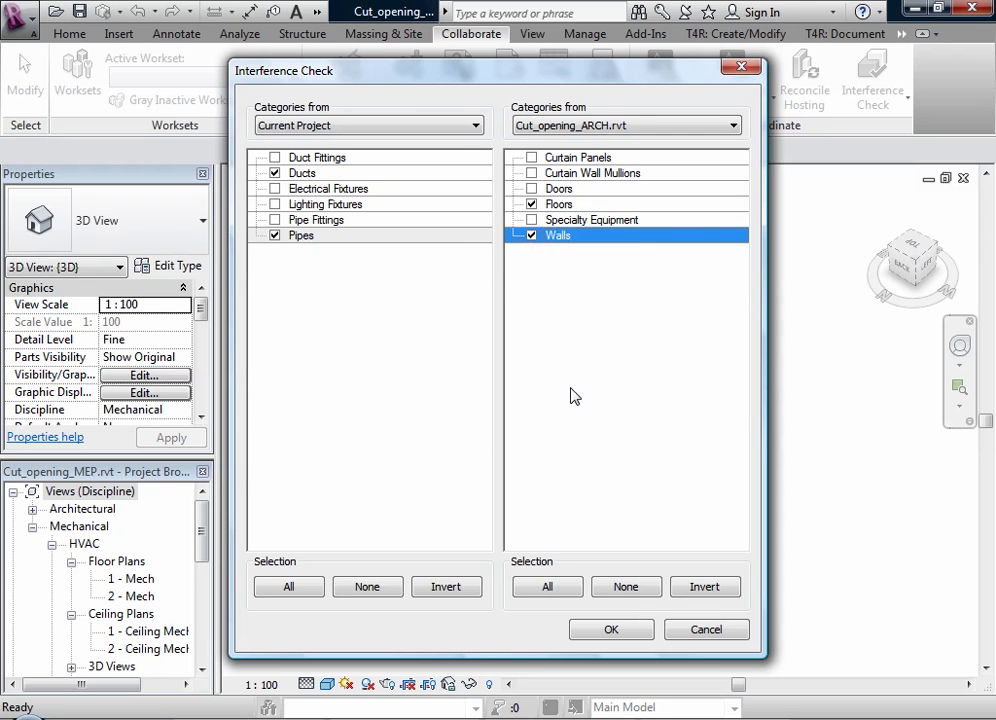
click(609, 631)
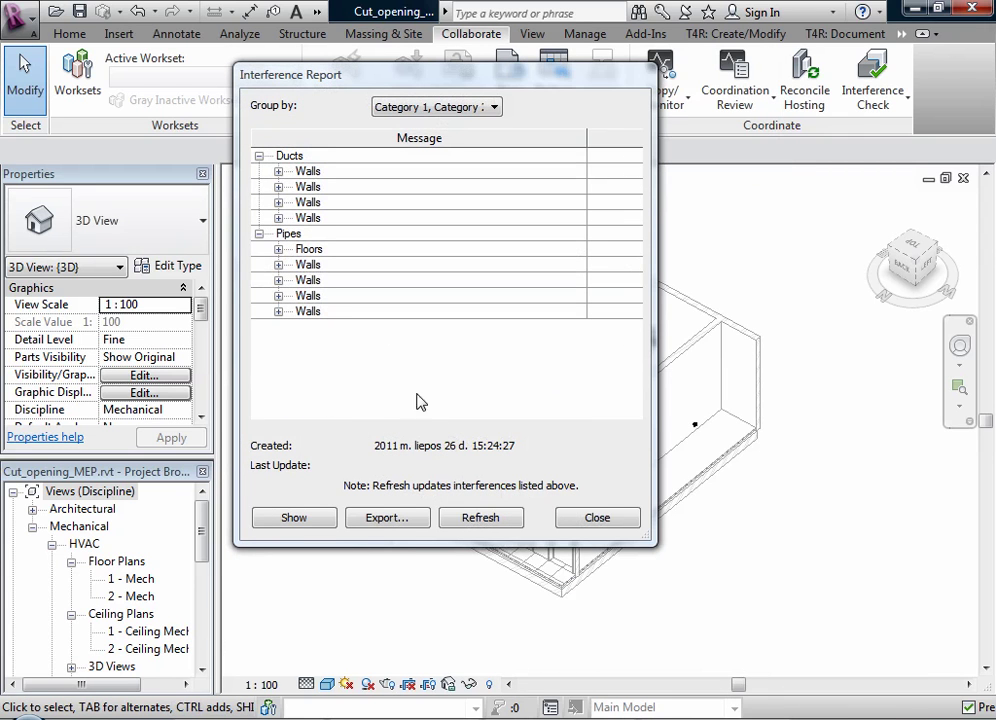
- Export the Interference Report to the Desktop as 'First step' and close the report
click(385, 517)
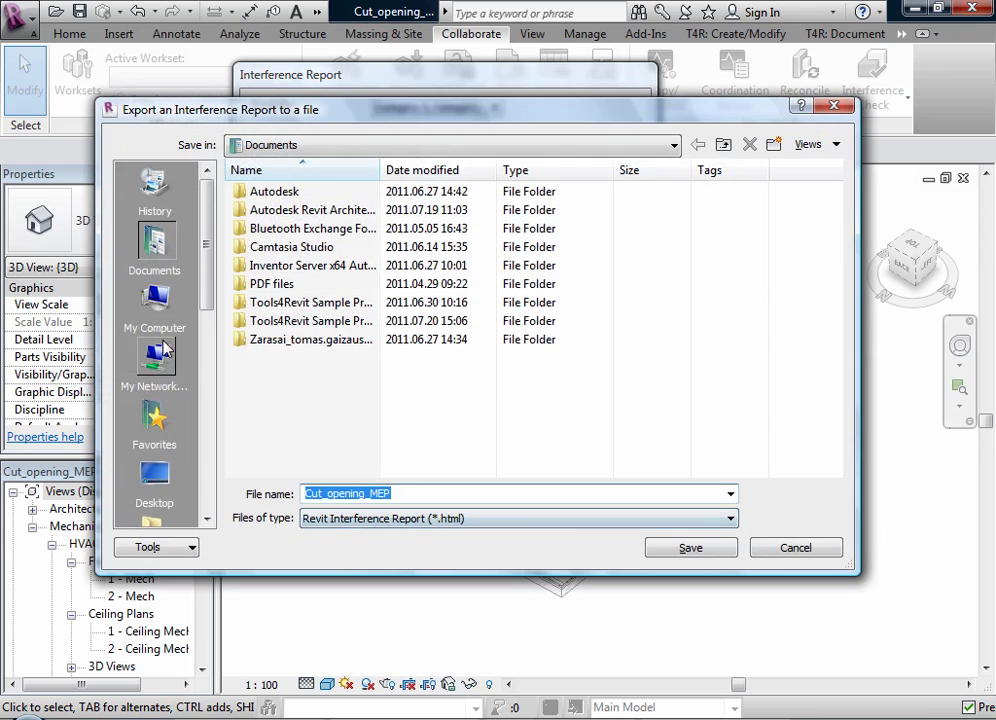
click(154, 478)
drag(408, 493, 308, 492)
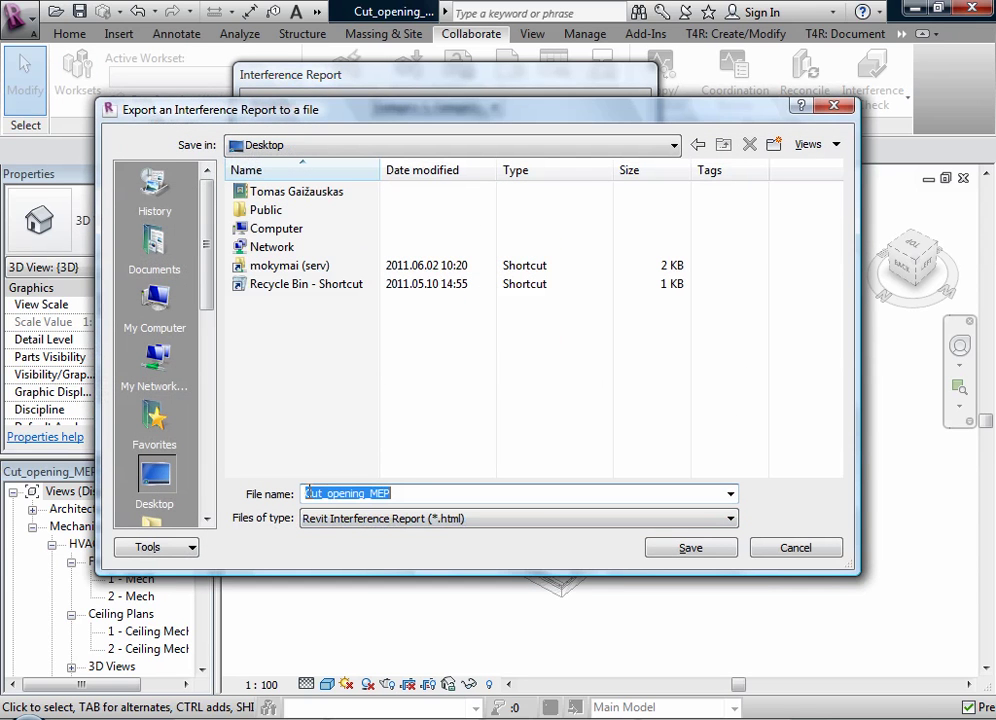
text(5)
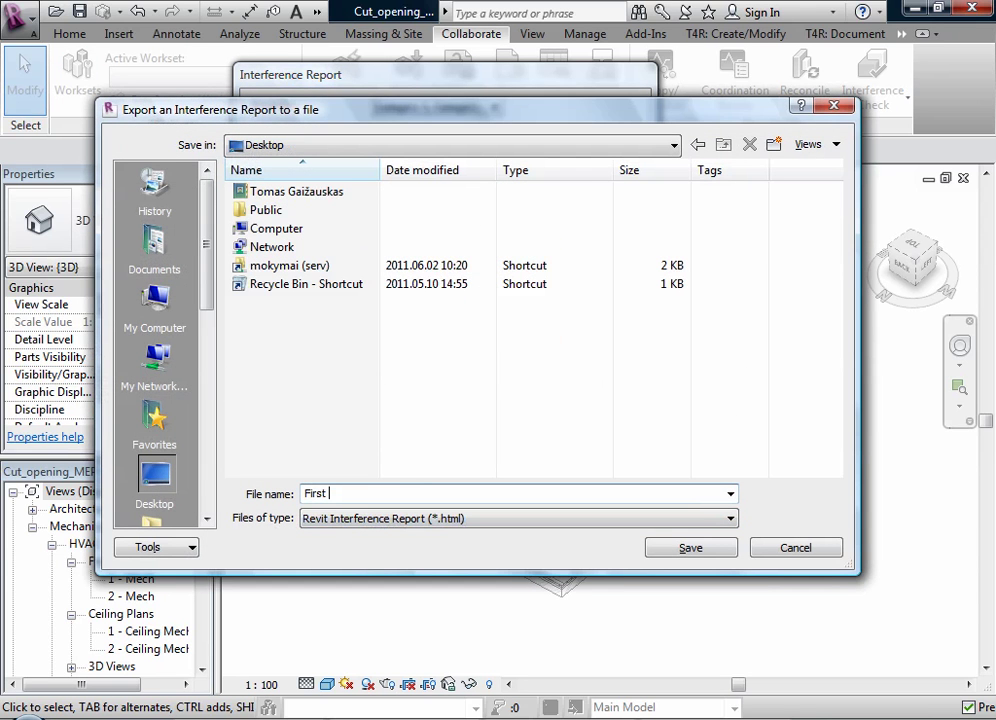
text(irst step)
click(691, 548)
click(596, 518)
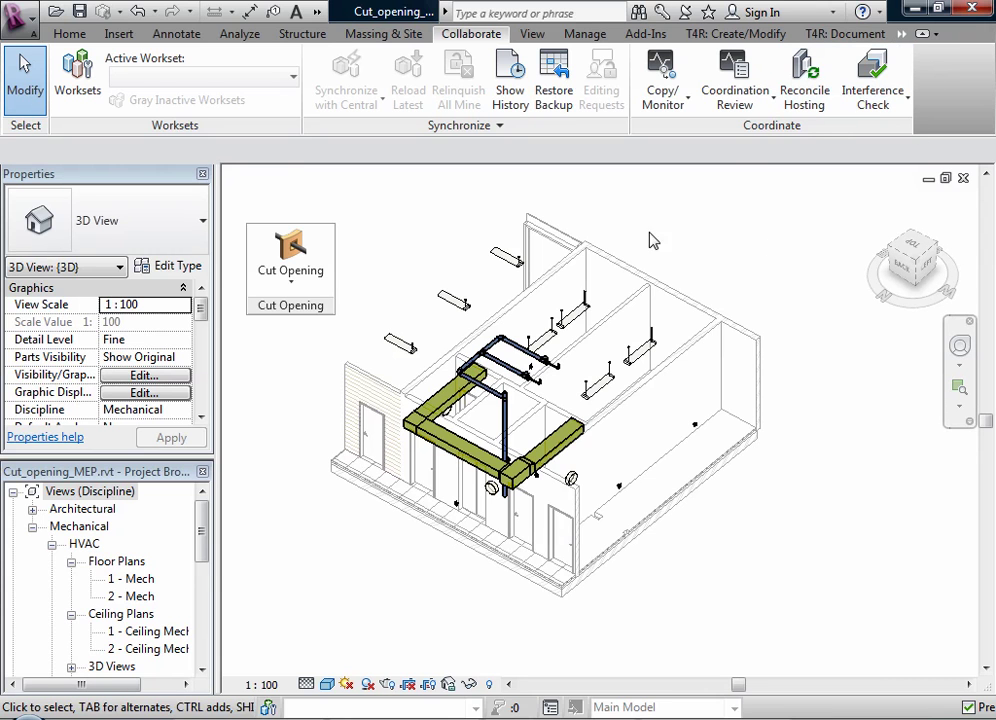
- Load First step.html from the Desktop into Read Interference Check Data and move the dialog up-left
click(288, 290)
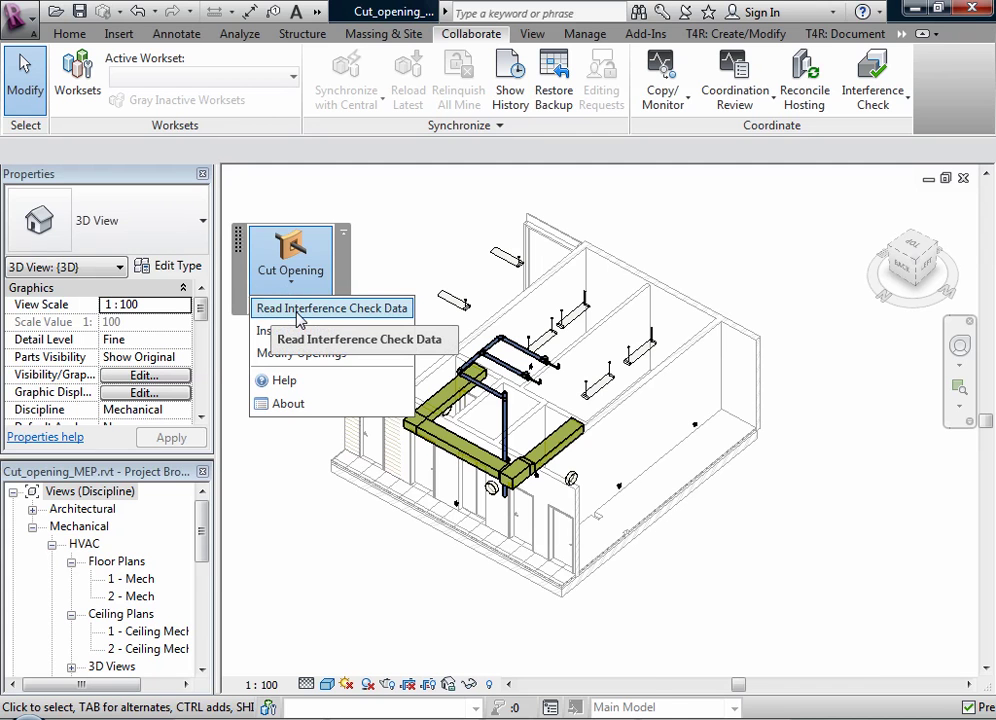
click(297, 310)
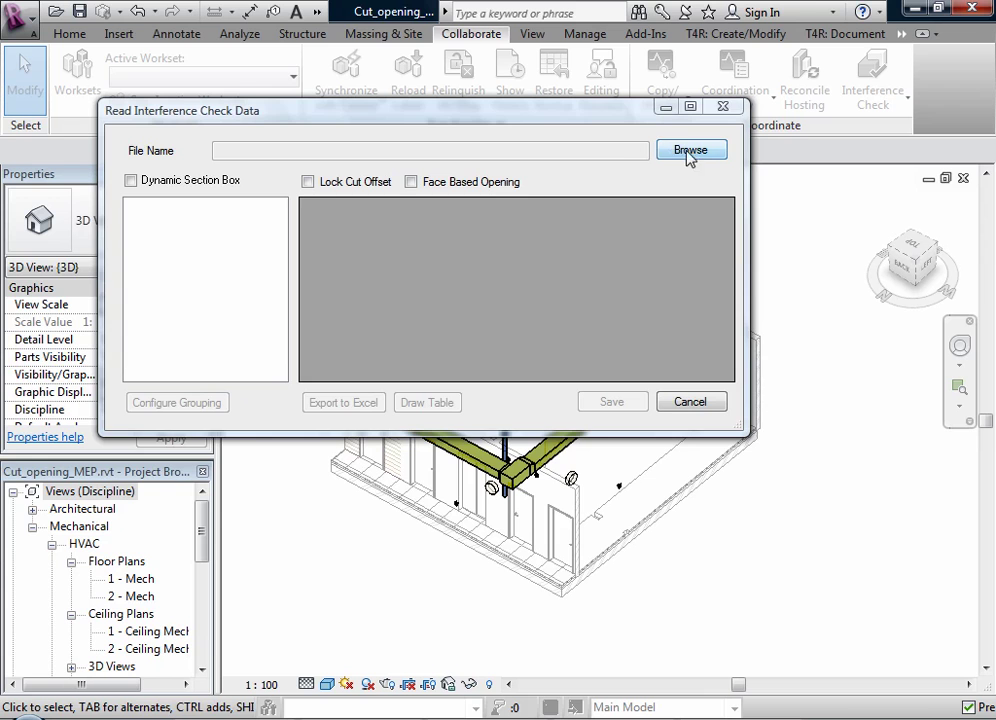
click(690, 150)
drag(703, 225, 703, 245)
click(378, 357)
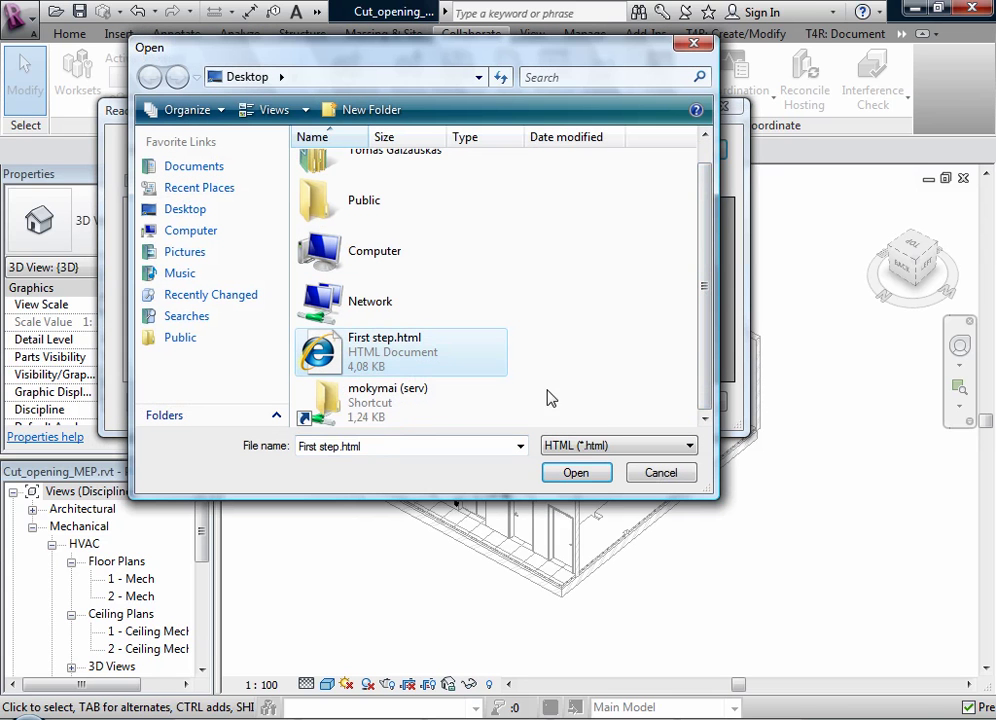
click(575, 472)
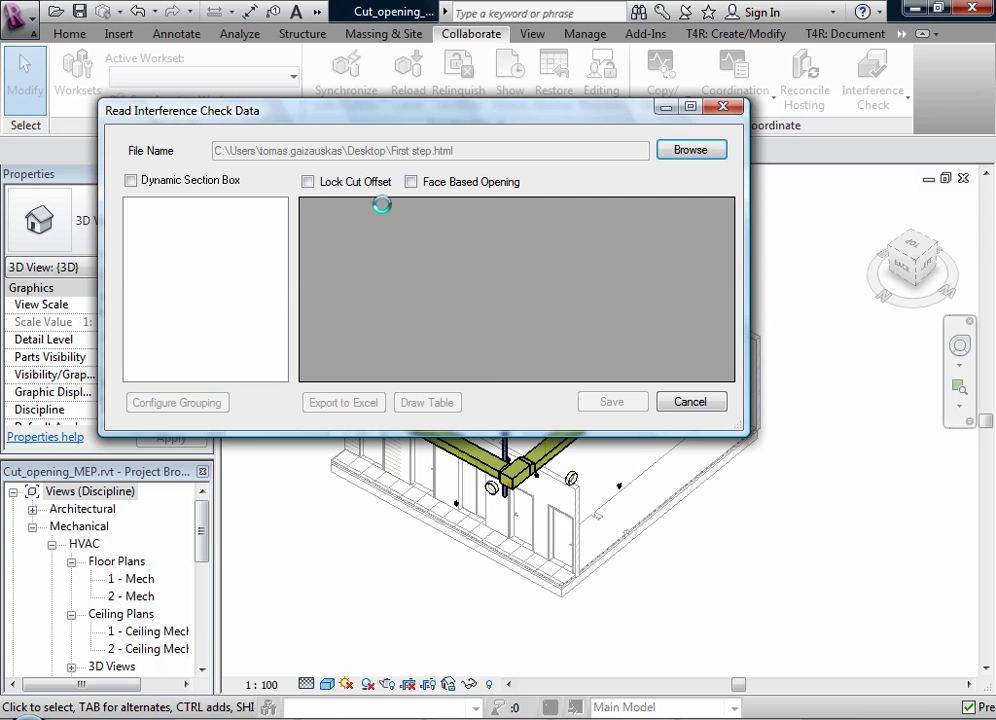
drag(381, 107, 309, 59)
- Enlarge the data window, filter the clashes to Level 1 Ducts, then show all interferences again
drag(675, 385, 889, 522)
drag(318, 66, 357, 82)
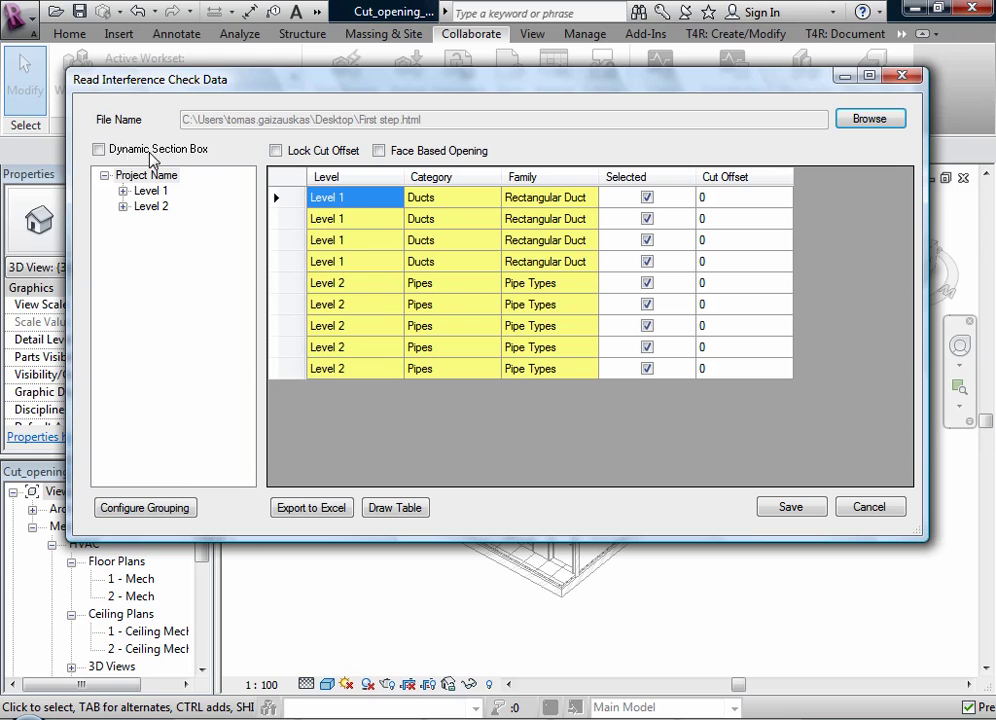
click(122, 190)
click(130, 192)
click(163, 207)
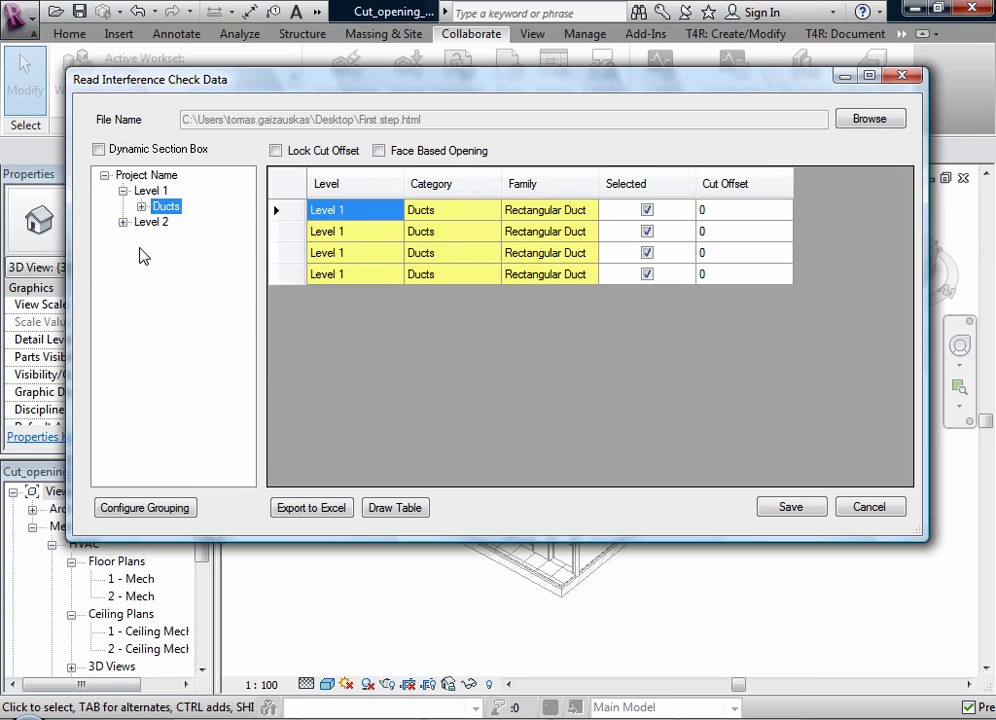
click(148, 191)
click(146, 175)
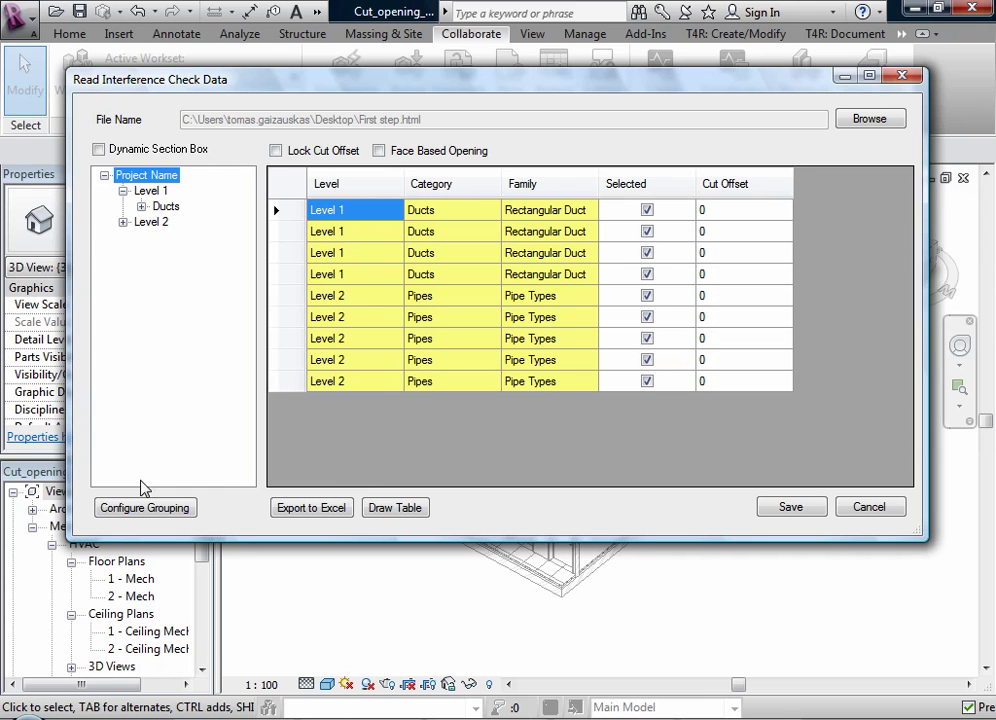
- Review the grouping configuration and expand then collapse the Level 1 and Ducts groups
click(107, 508)
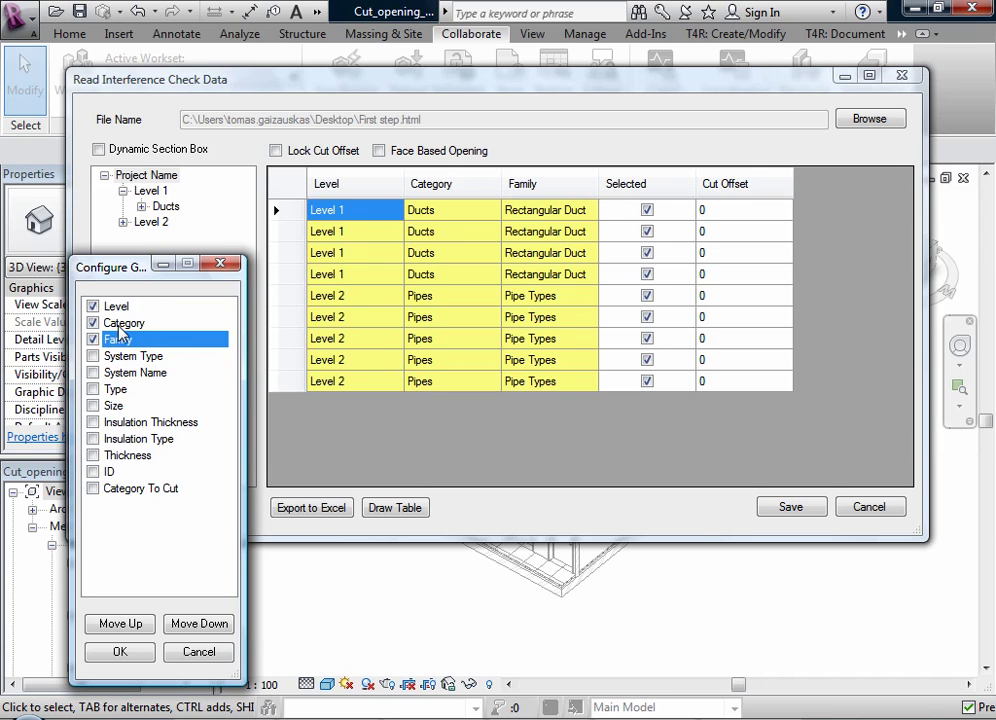
click(194, 653)
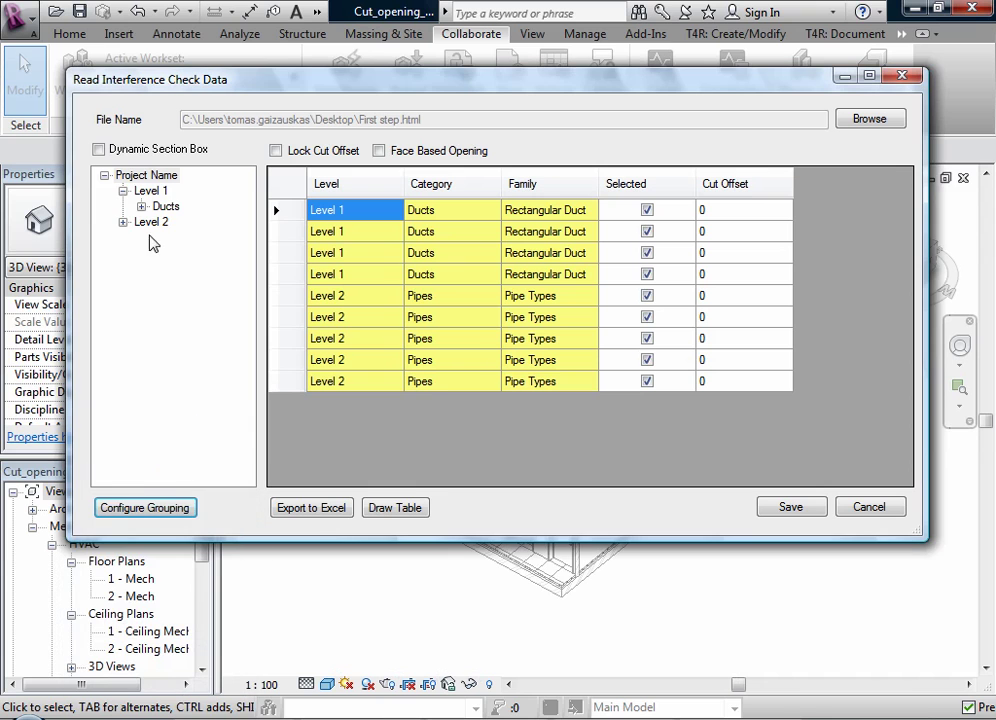
click(122, 190)
click(122, 190)
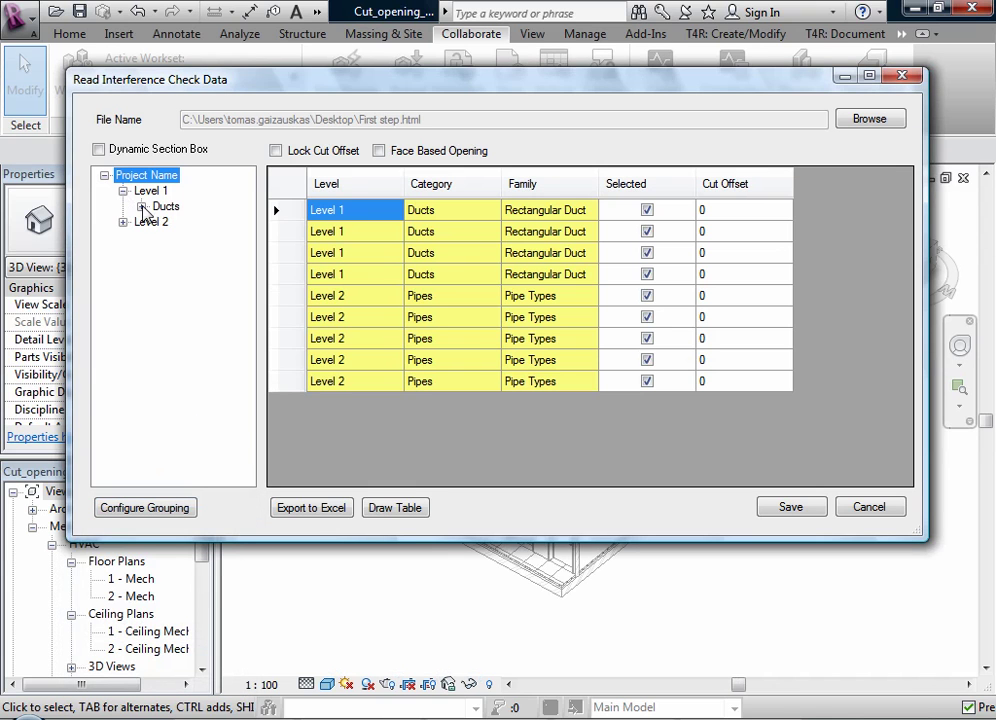
click(141, 206)
click(141, 206)
click(122, 190)
- Toggle the duct clashes' opening checkboxes, leaving all nine clashes selected
click(836, 310)
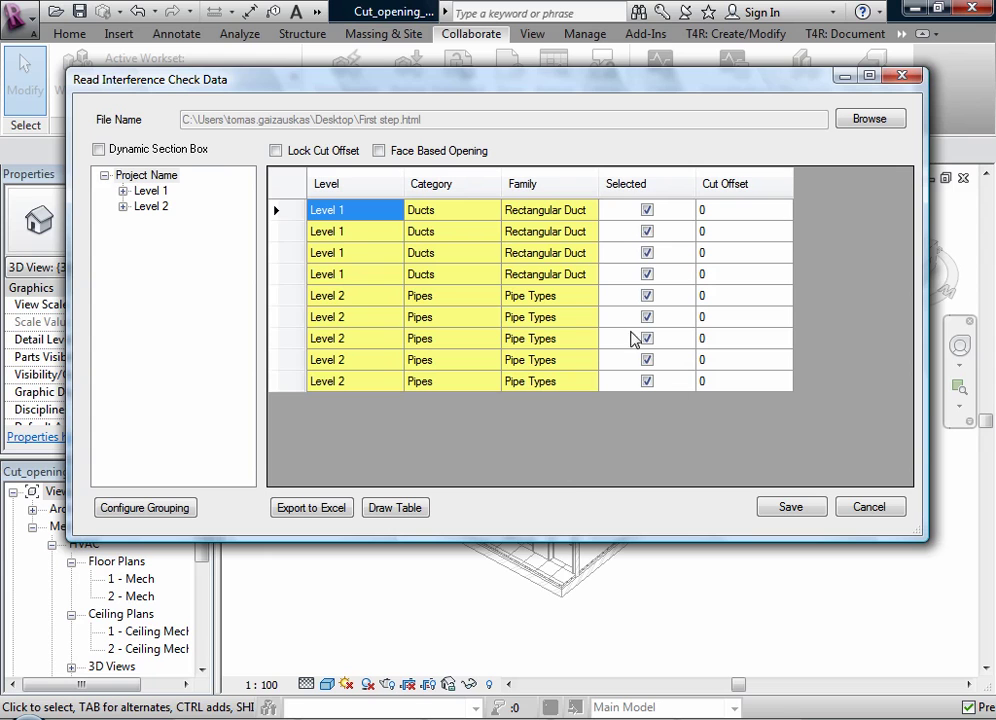
click(647, 231)
click(647, 252)
click(648, 234)
click(648, 224)
click(647, 252)
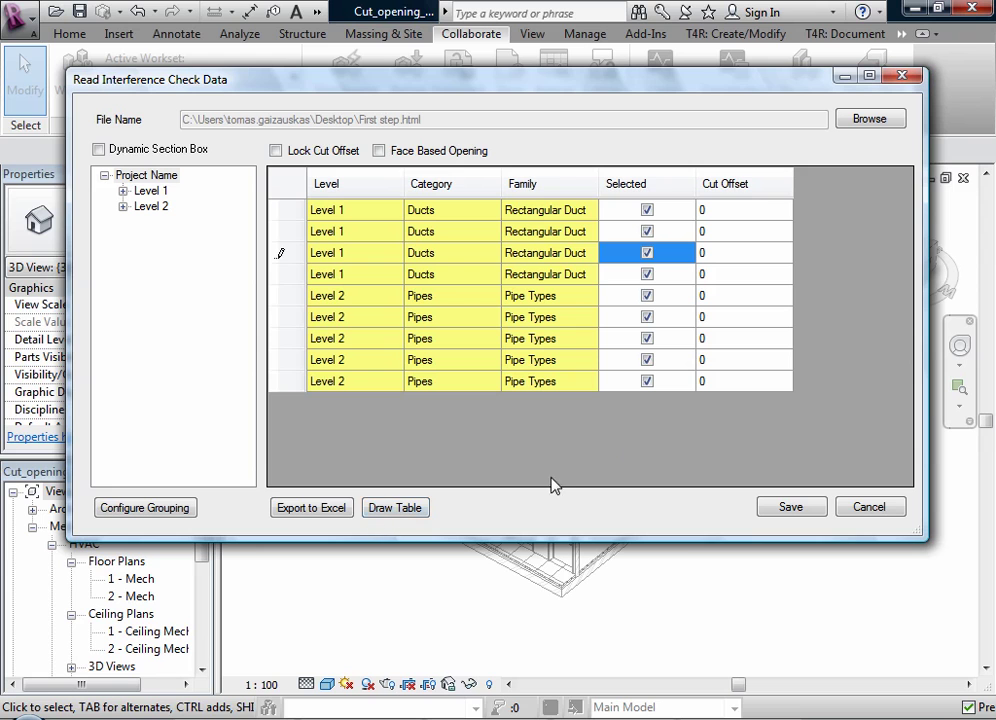
- Set the cut offset of the four Level 1 duct clashes to 30
drag(727, 212, 720, 262)
shift+click(720, 274)
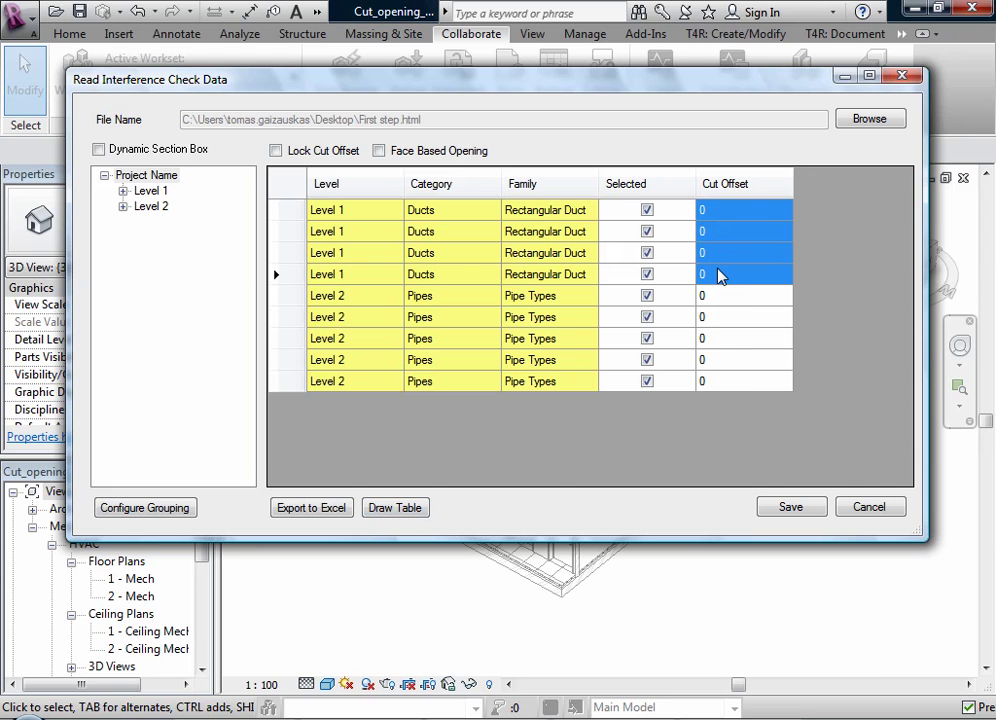
right_click(716, 278)
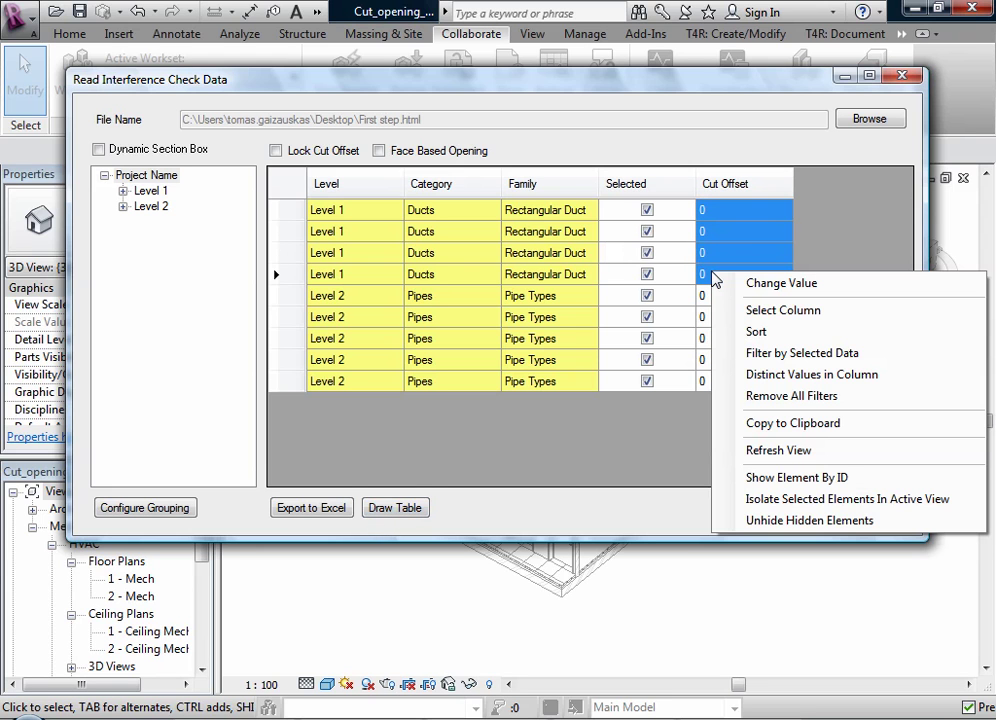
click(767, 283)
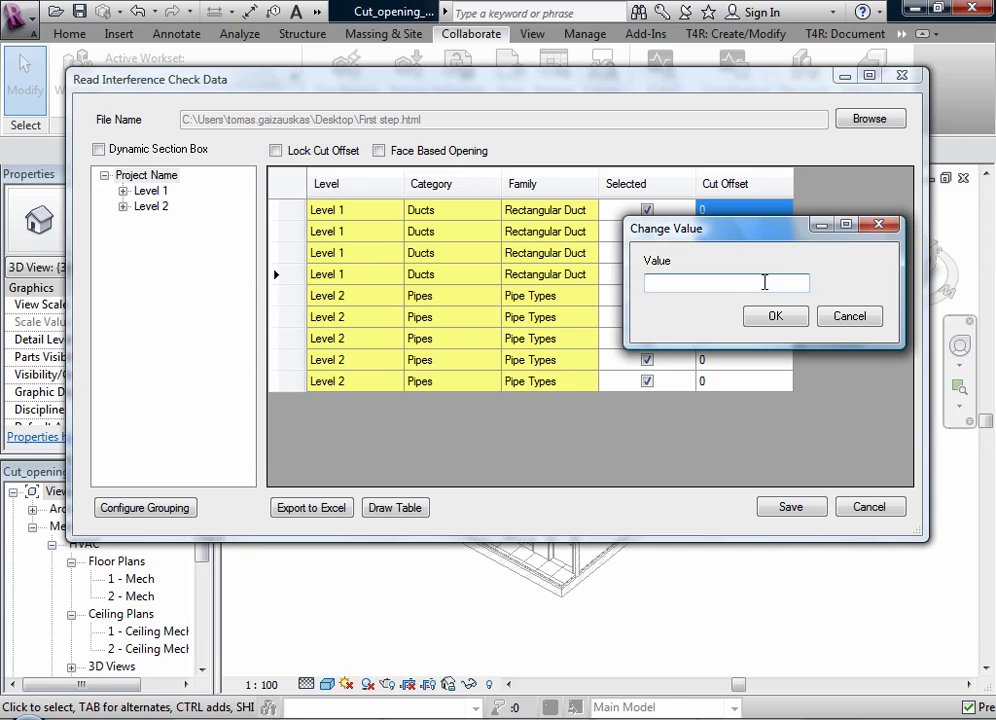
text(30)
click(773, 317)
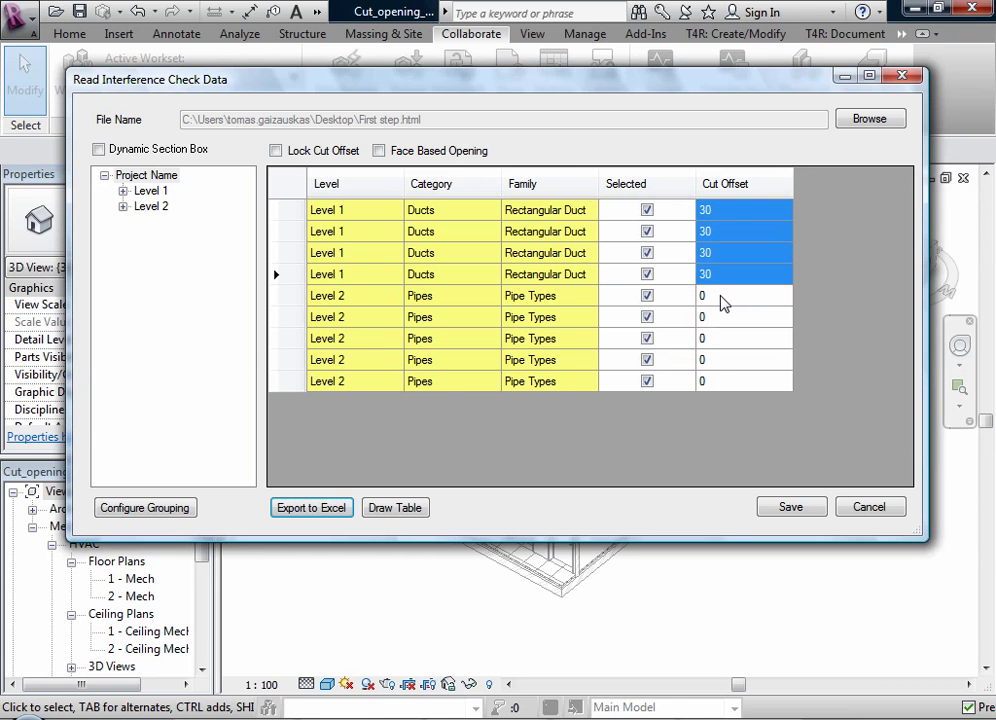
- Set the first Level 2 pipe clash's cut offset to 40
right_click(724, 303)
click(718, 304)
right_click(720, 302)
click(767, 313)
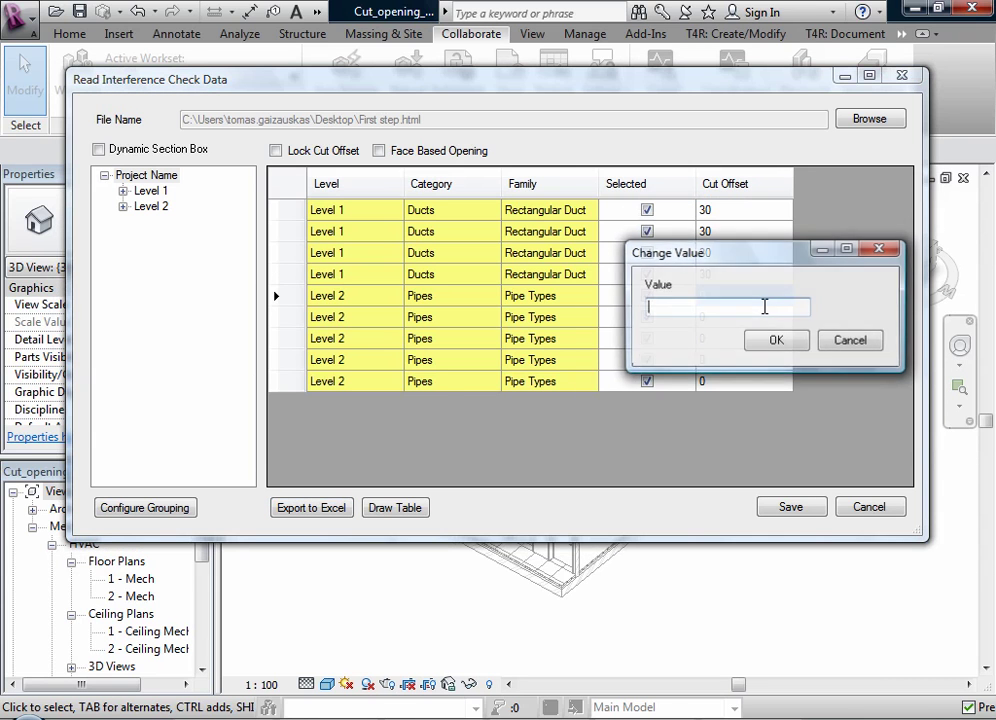
click(775, 341)
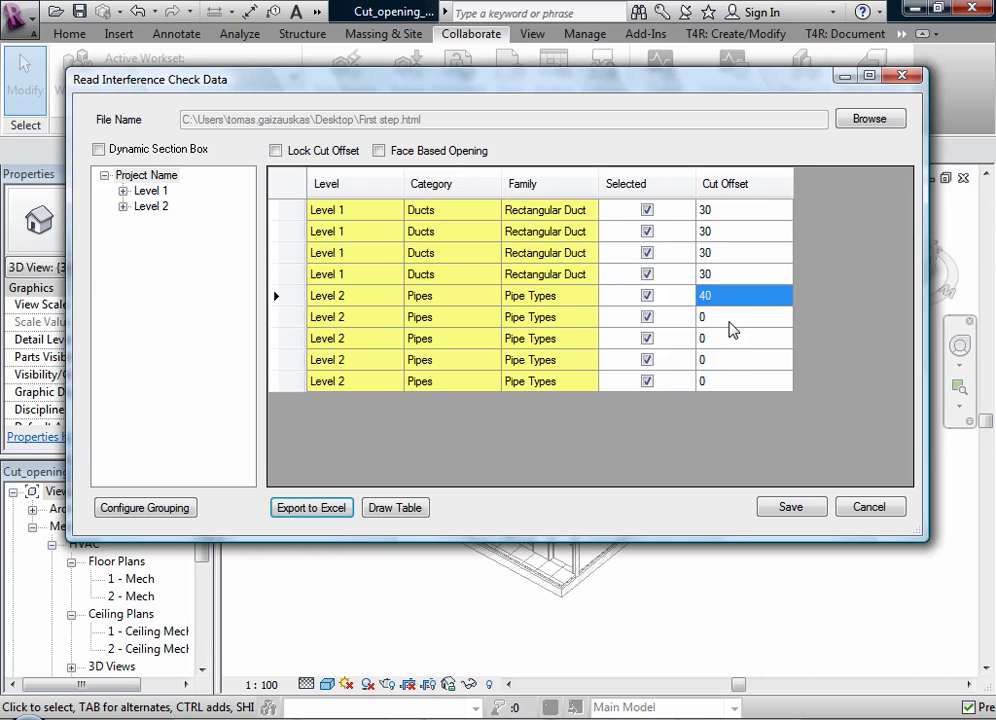
- Set the cut offset of the remaining four pipe clashes to 50
click(727, 321)
shift+click(728, 381)
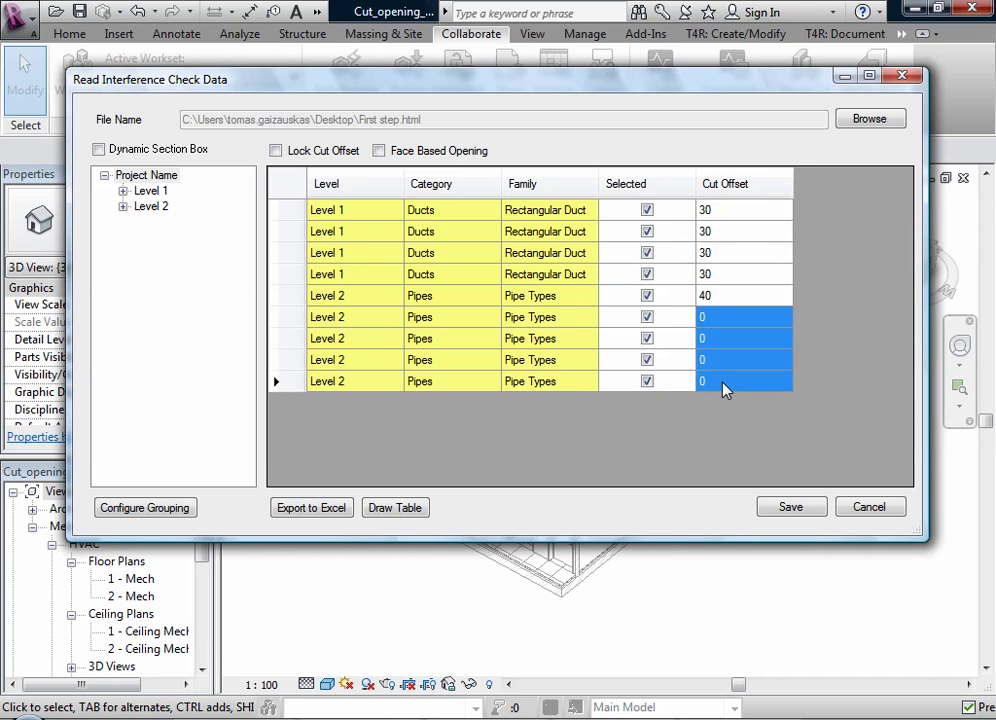
right_click(722, 382)
click(712, 392)
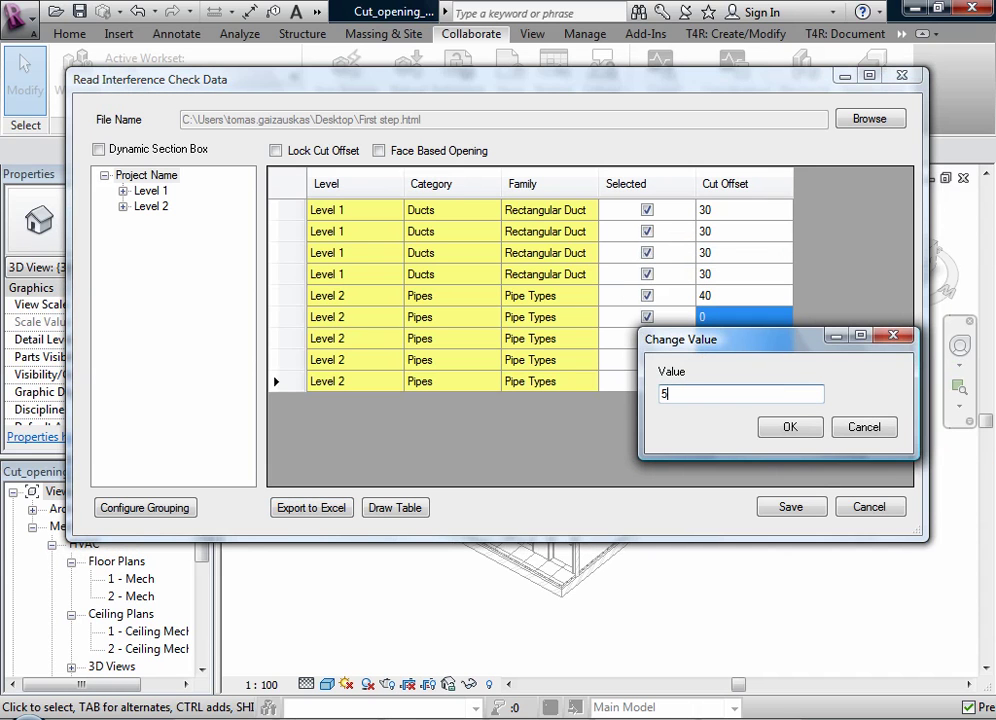
text(50)
click(768, 436)
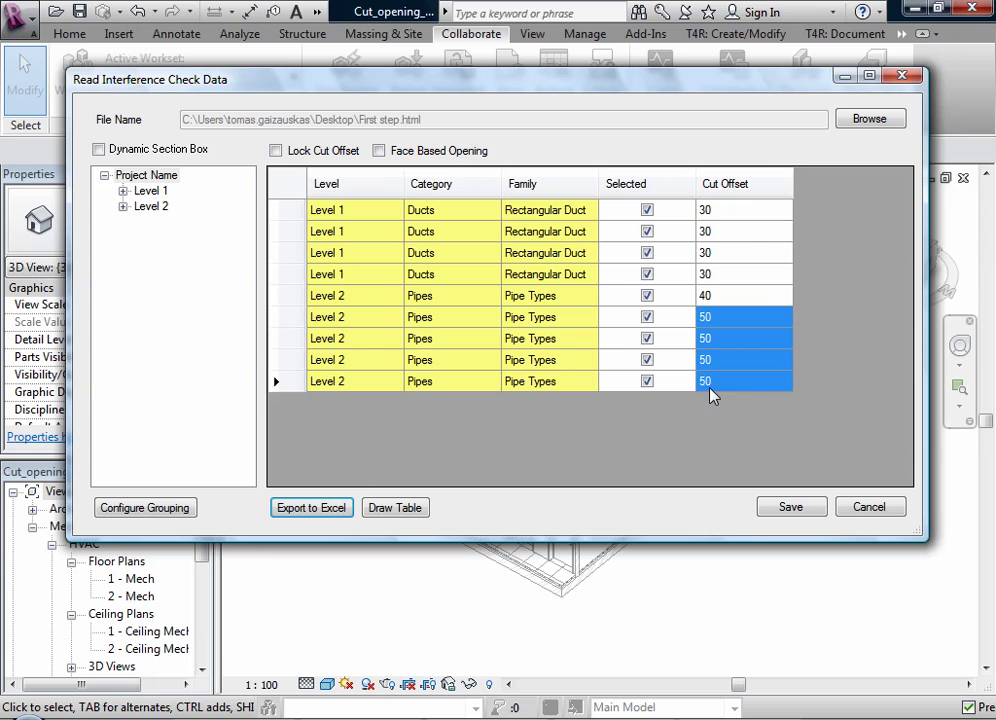
- Save the edited clash data as Step two.xml on the Desktop, confirm, and close the dialog
click(790, 508)
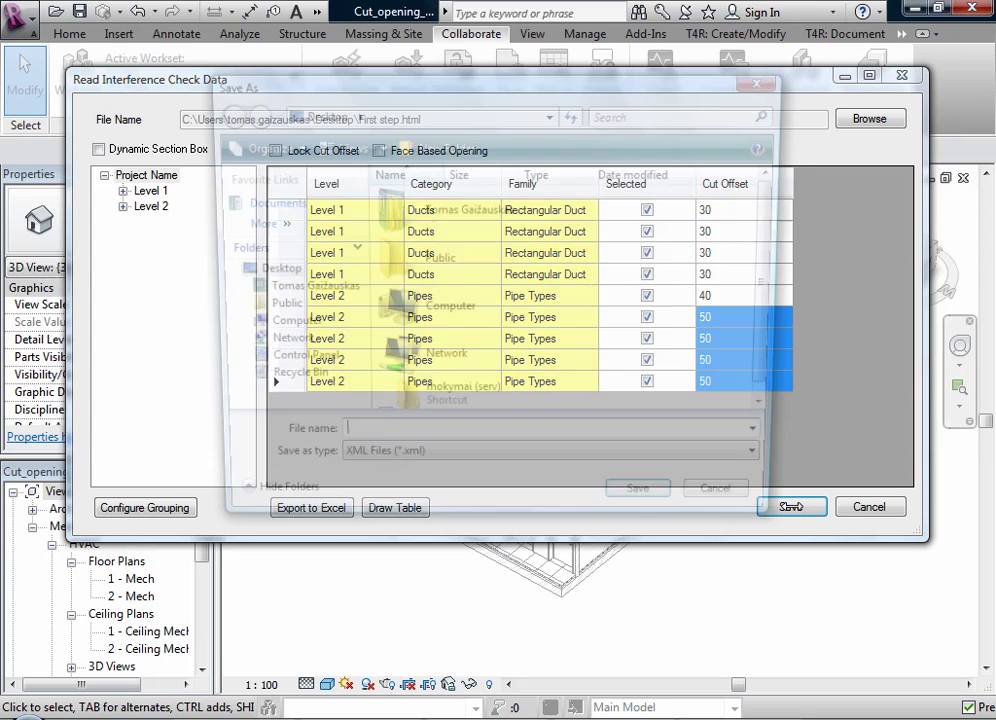
drag(780, 259, 780, 272)
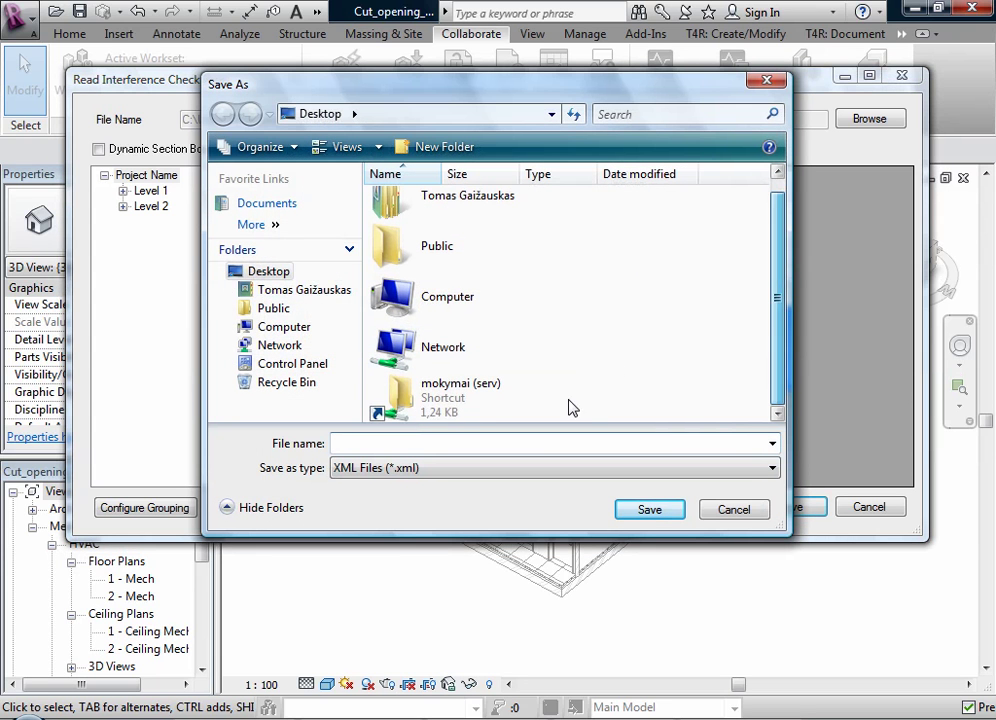
click(668, 510)
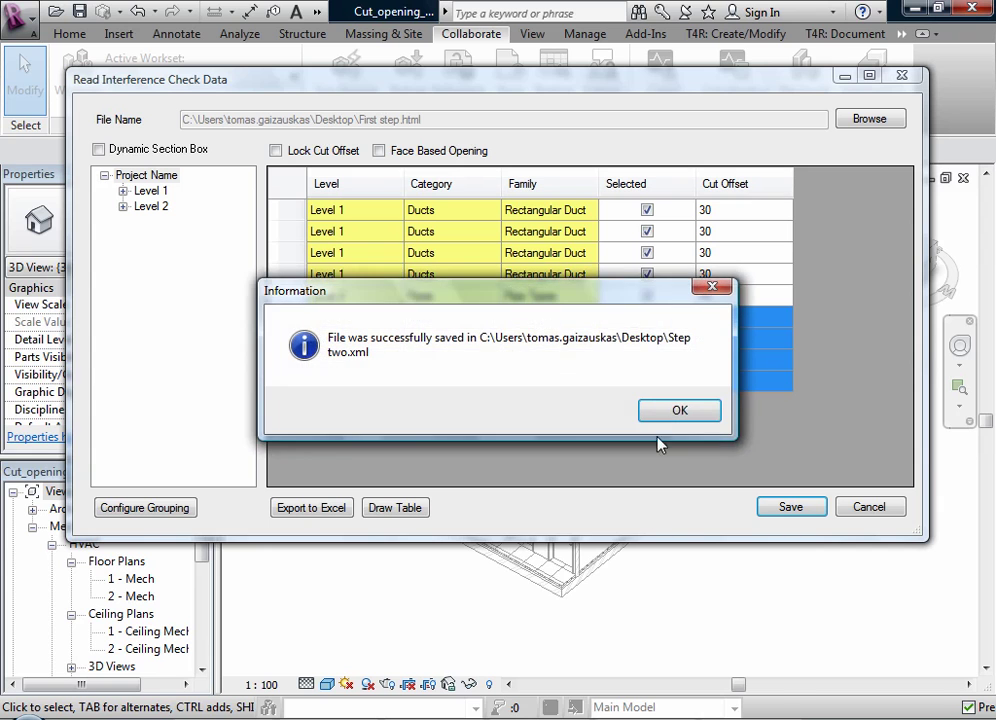
click(667, 414)
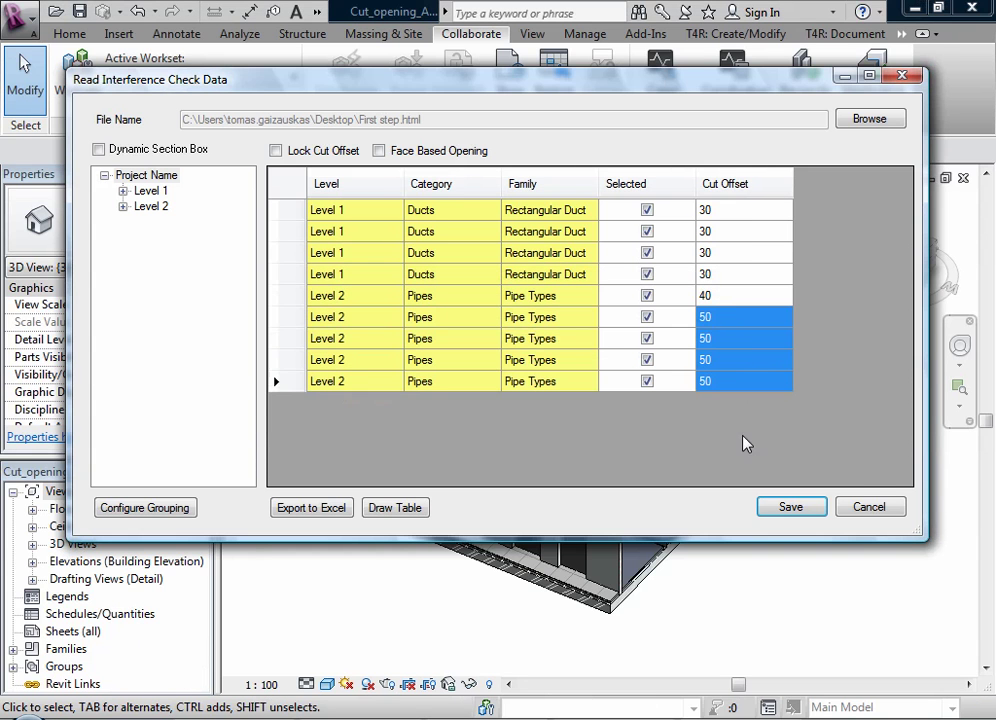
click(868, 507)
click(720, 572)
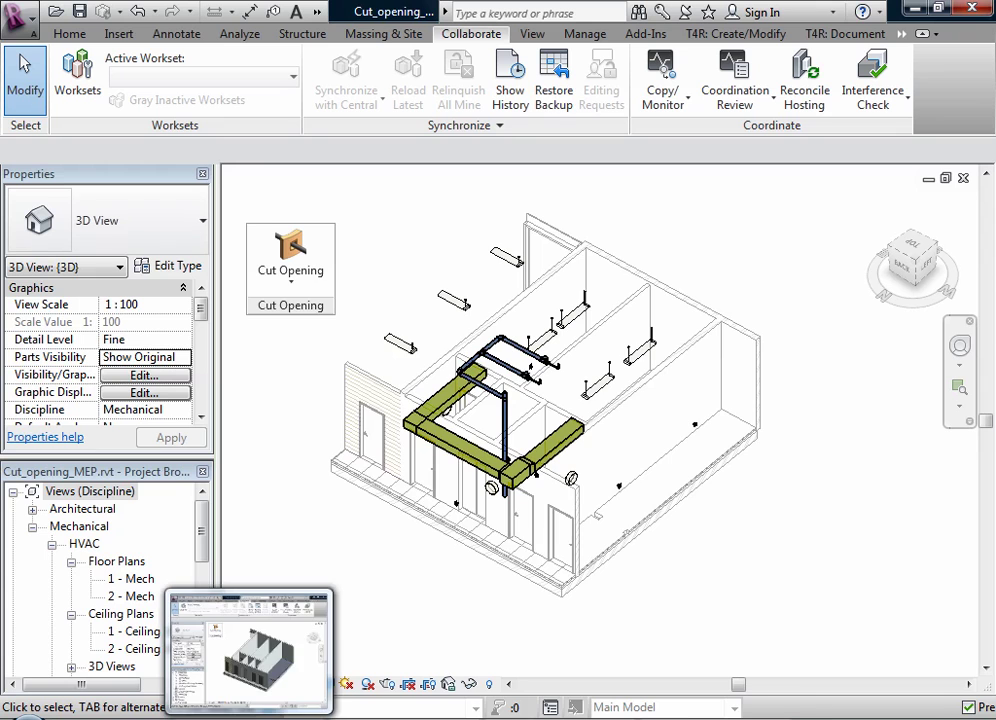
- In the Cut_opening_ARCH project, open Insert Openings and load Step two.xml from the Desktop
click(255, 650)
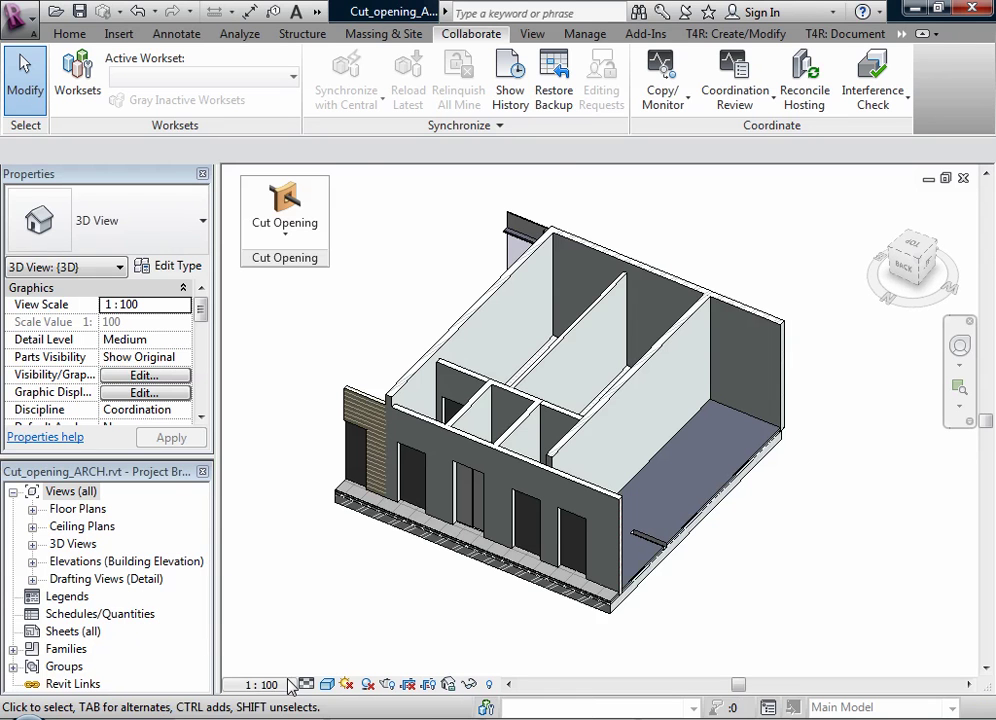
click(283, 238)
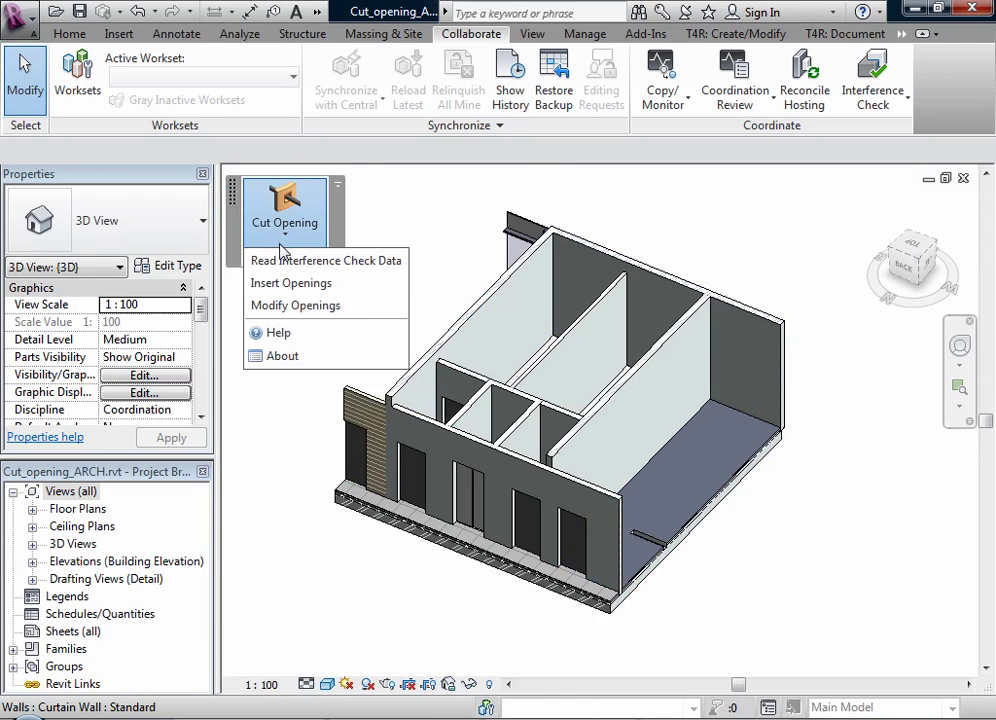
click(323, 285)
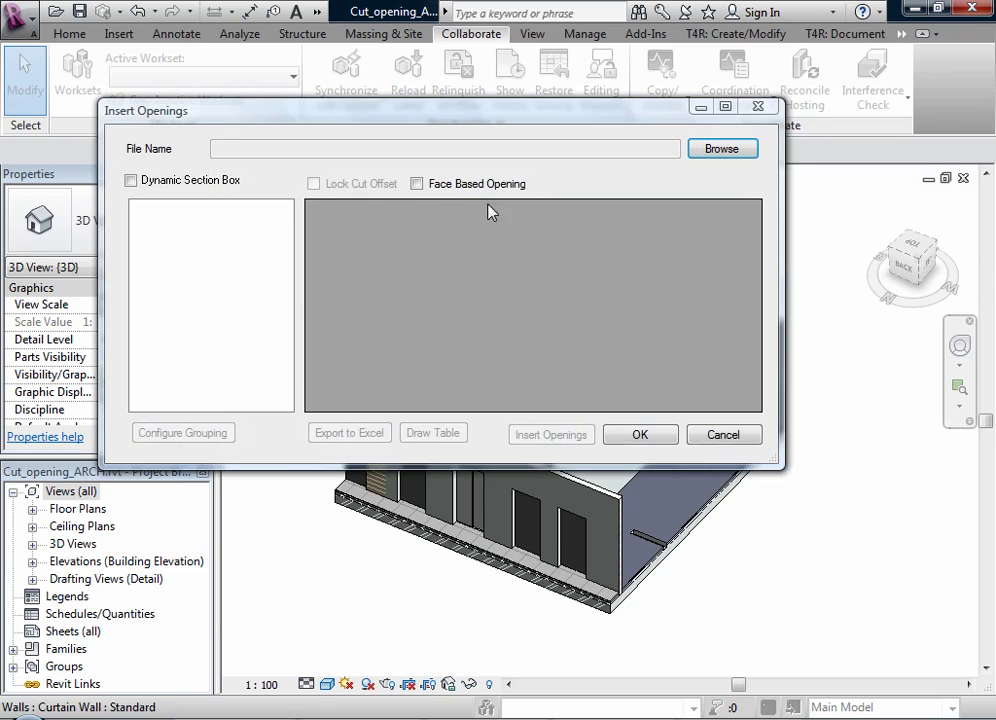
click(720, 151)
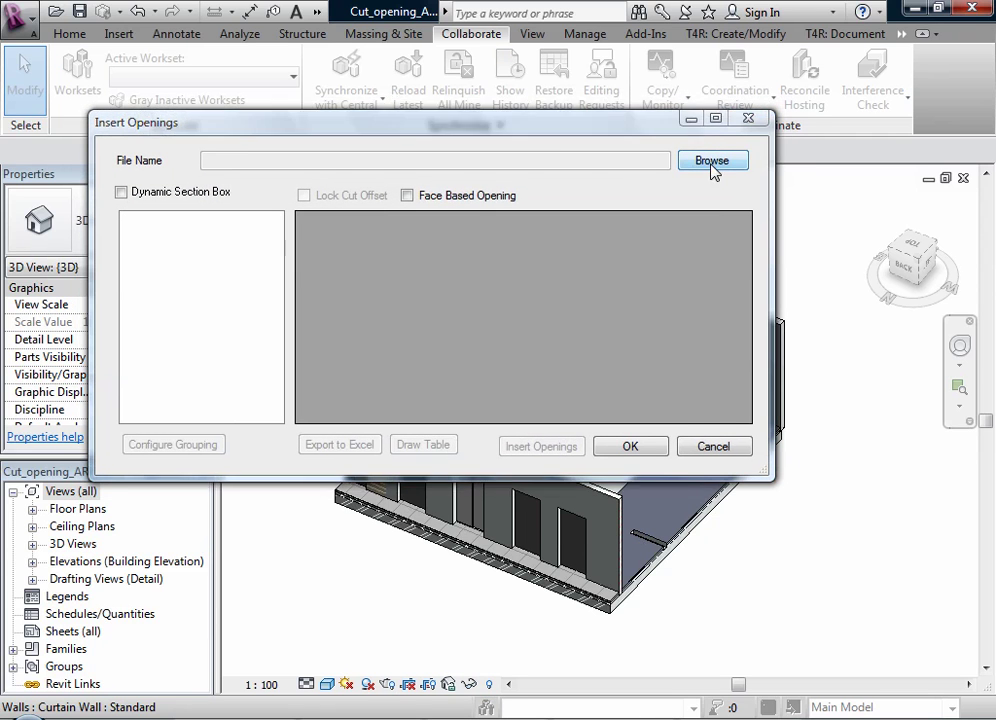
drag(711, 278, 711, 318)
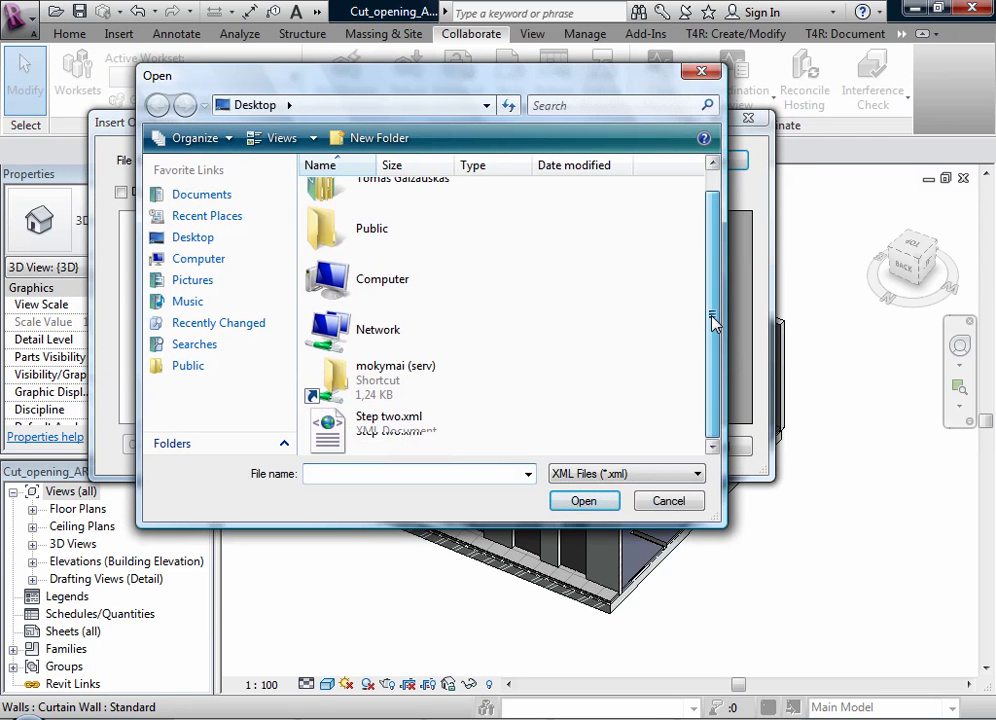
click(380, 430)
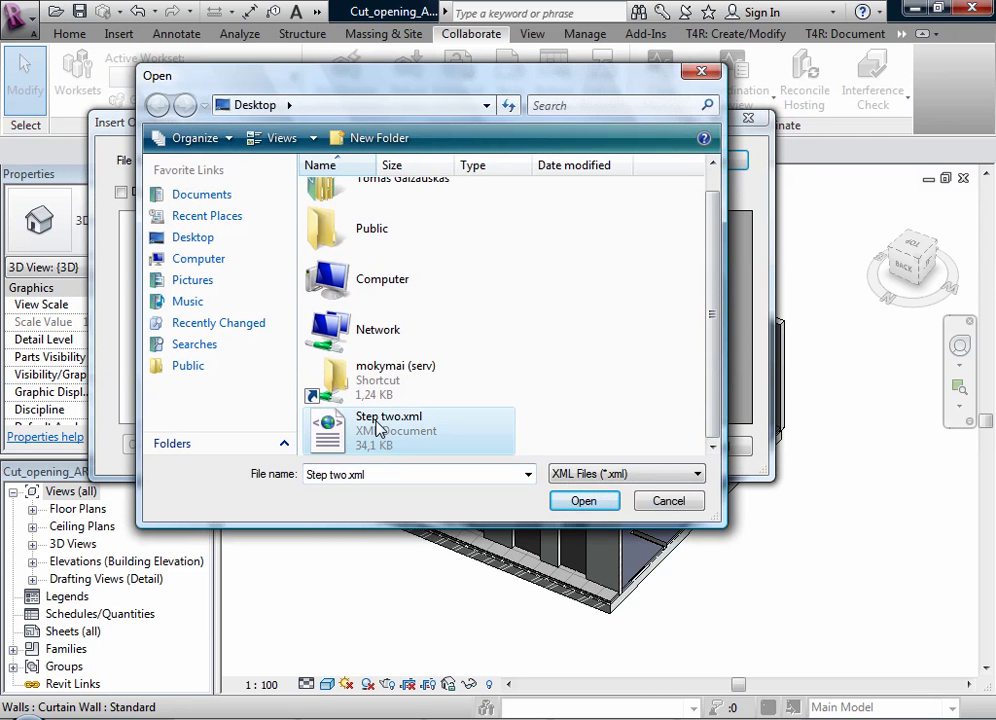
click(582, 501)
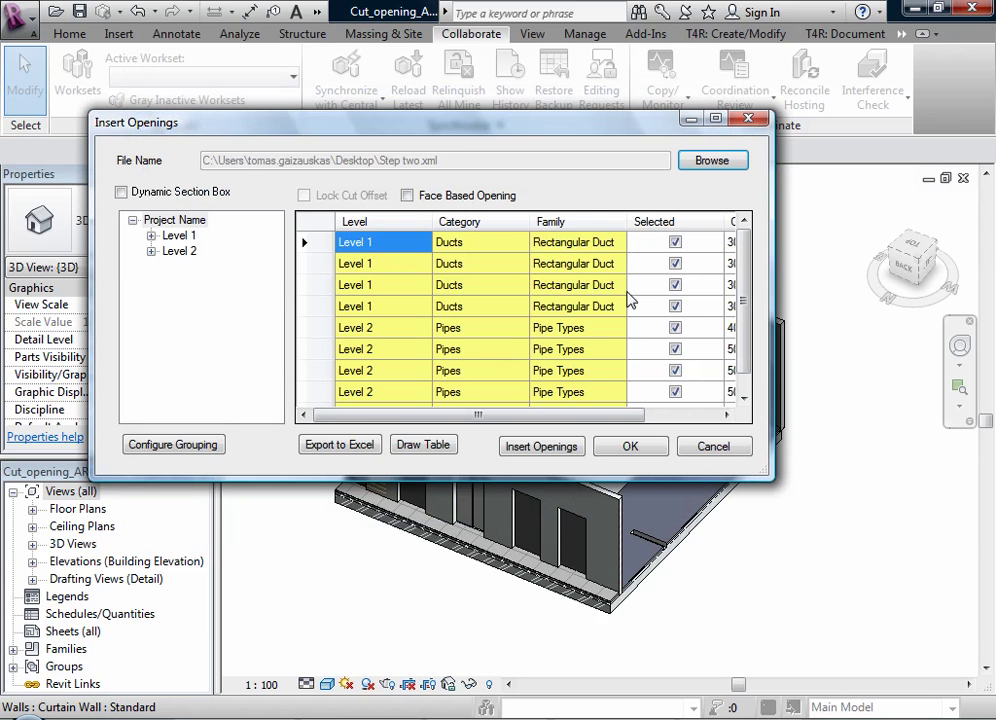
- Change the four pipe cut offsets from 50 to 40, then insert all nine openings
drag(527, 130, 473, 87)
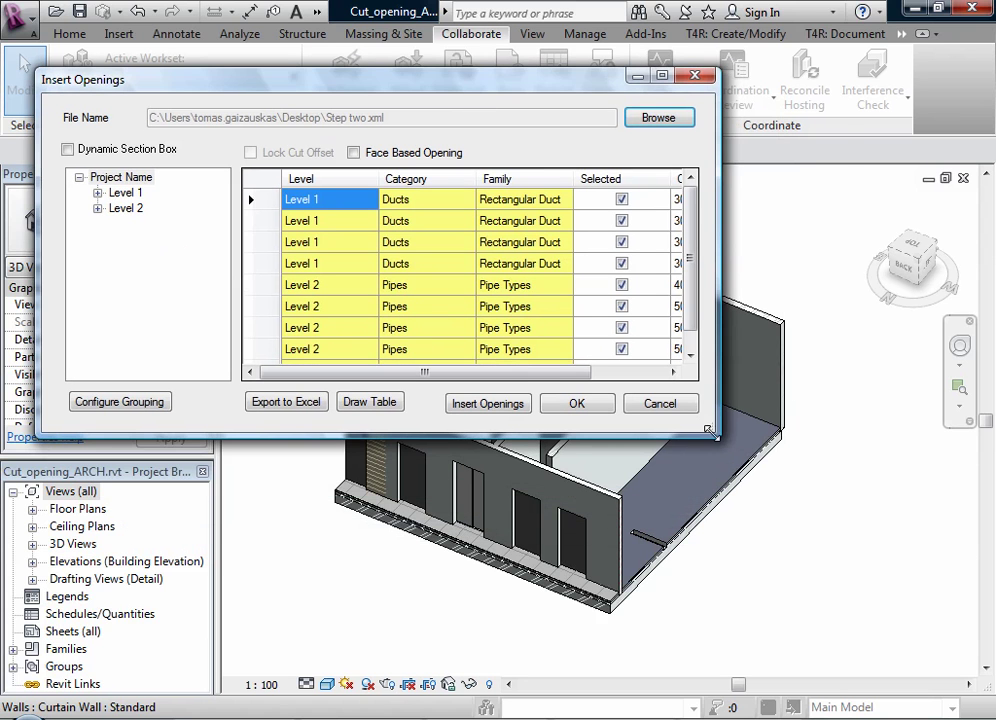
drag(710, 431, 850, 543)
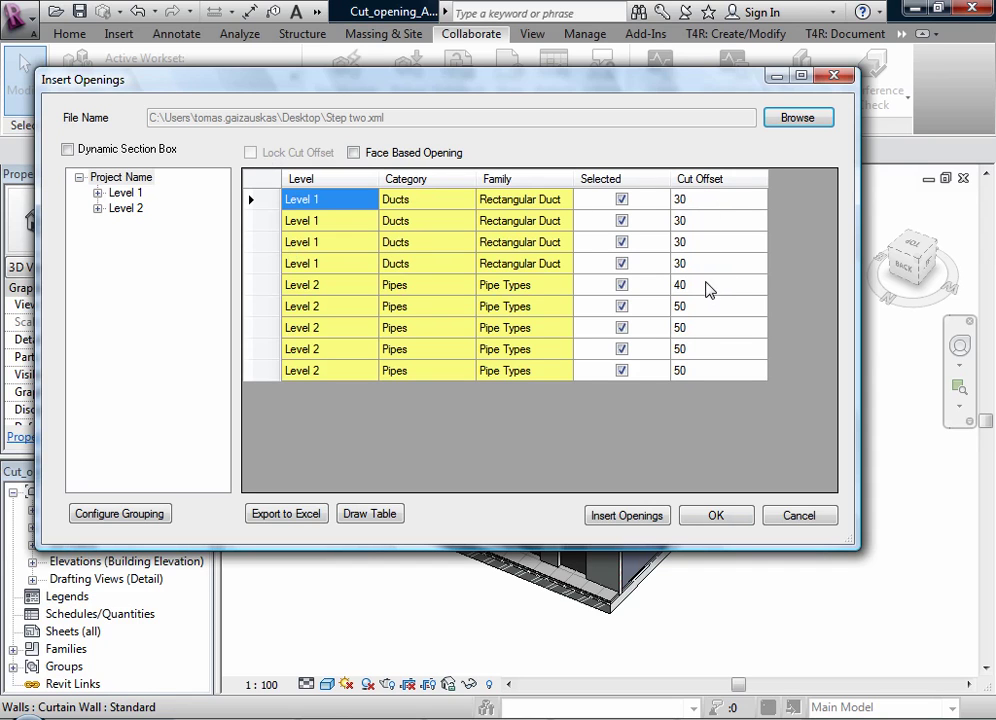
drag(704, 315, 705, 375)
right_click(697, 318)
click(733, 324)
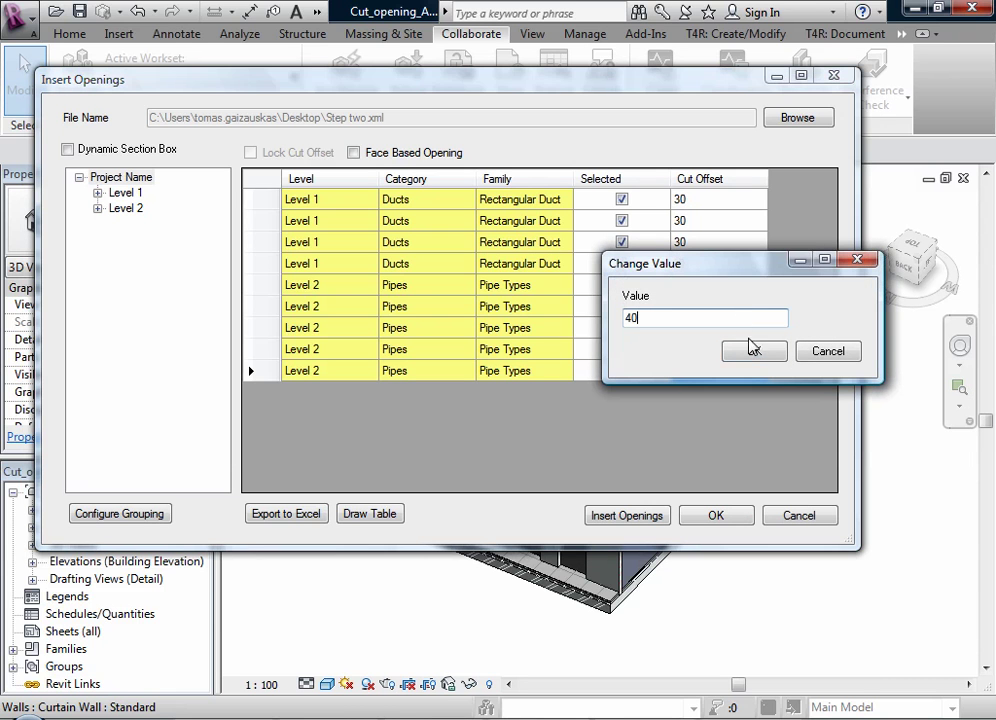
click(754, 351)
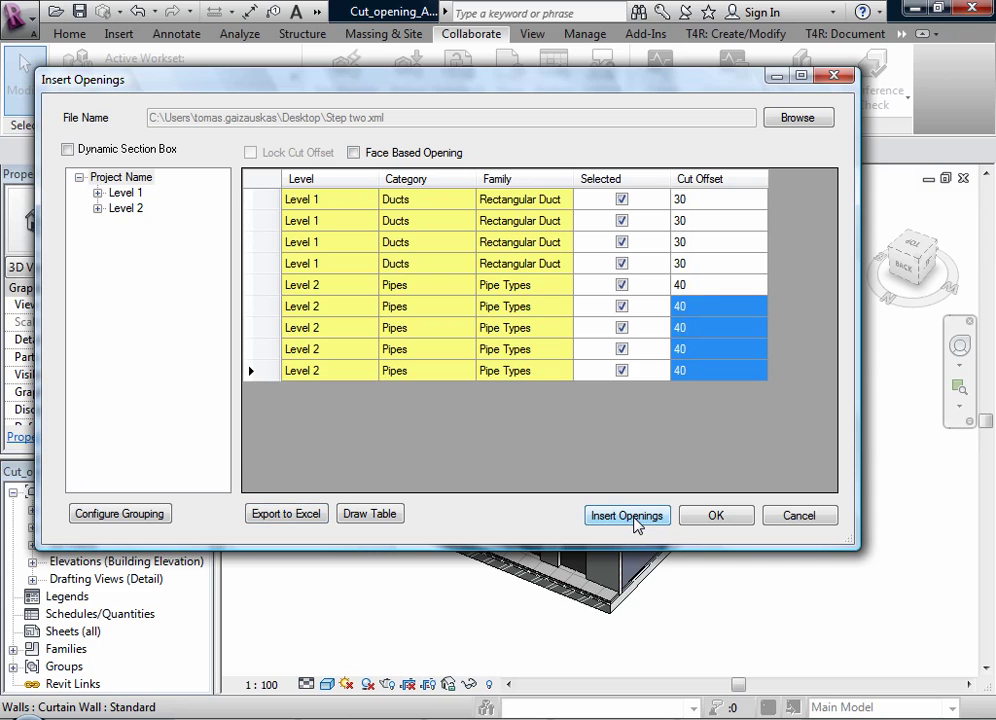
click(636, 516)
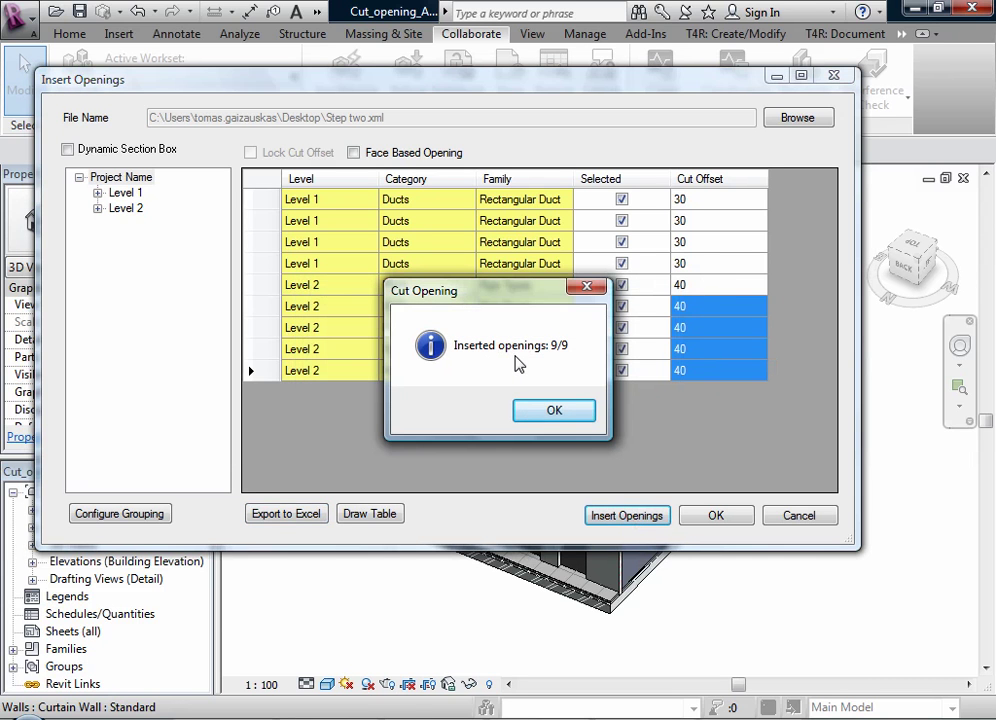
- Confirm the 9/9 insertion, orbit to inspect the new wall openings, then return to the MEP view
click(545, 412)
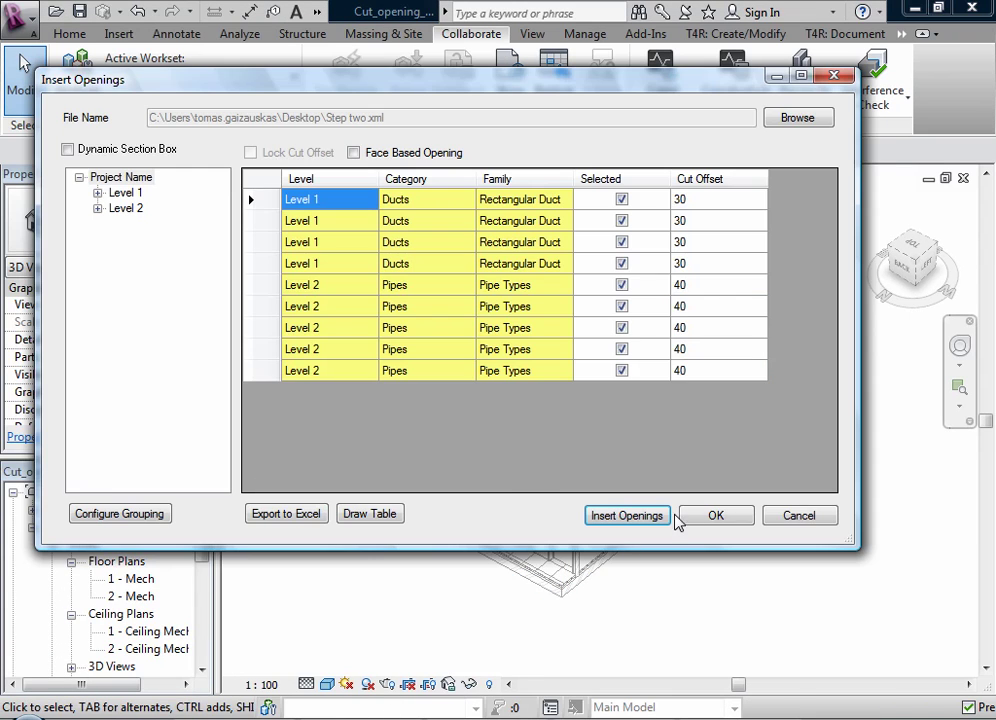
click(681, 517)
shift+middle_drag(745, 585, 720, 620)
shift+middle_drag(578, 418, 584, 461)
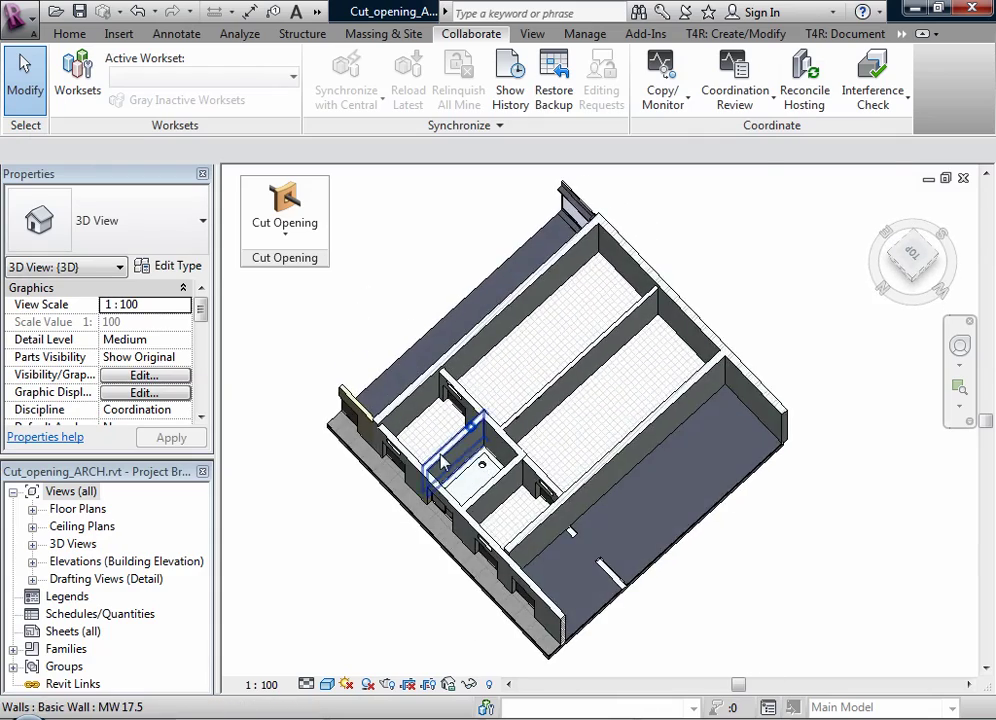
scroll(584, 461, up, 5)
scroll(560, 520, down, 3)
shift+middle_drag(597, 596, 585, 447)
scroll(585, 447, down, 3)
shift+middle_drag(427, 560, 413, 587)
scroll(546, 483, up, 4)
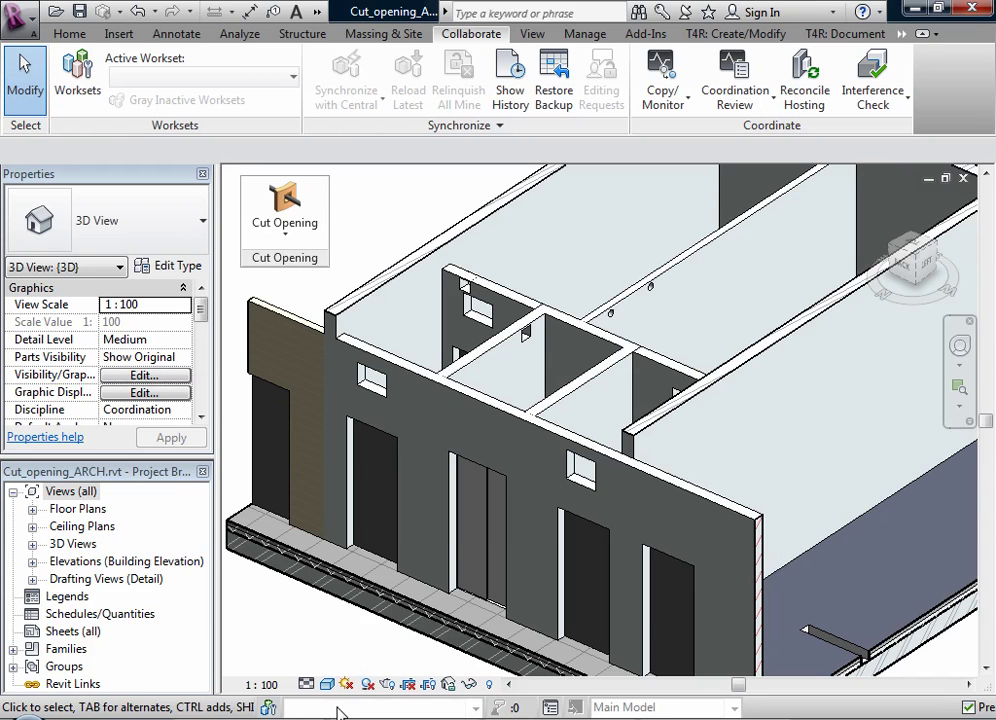
key(ctrl+Tab)
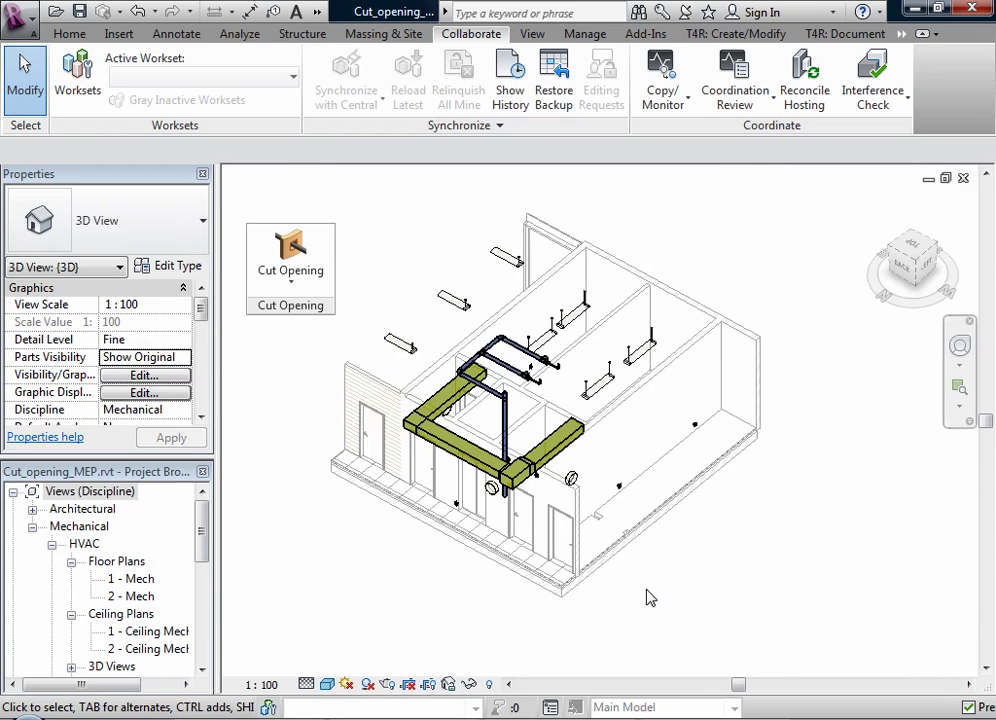
- Reload the Cut_opening_ARCH.rvt link through Manage Links and zoom in to check the pipes
click(587, 568)
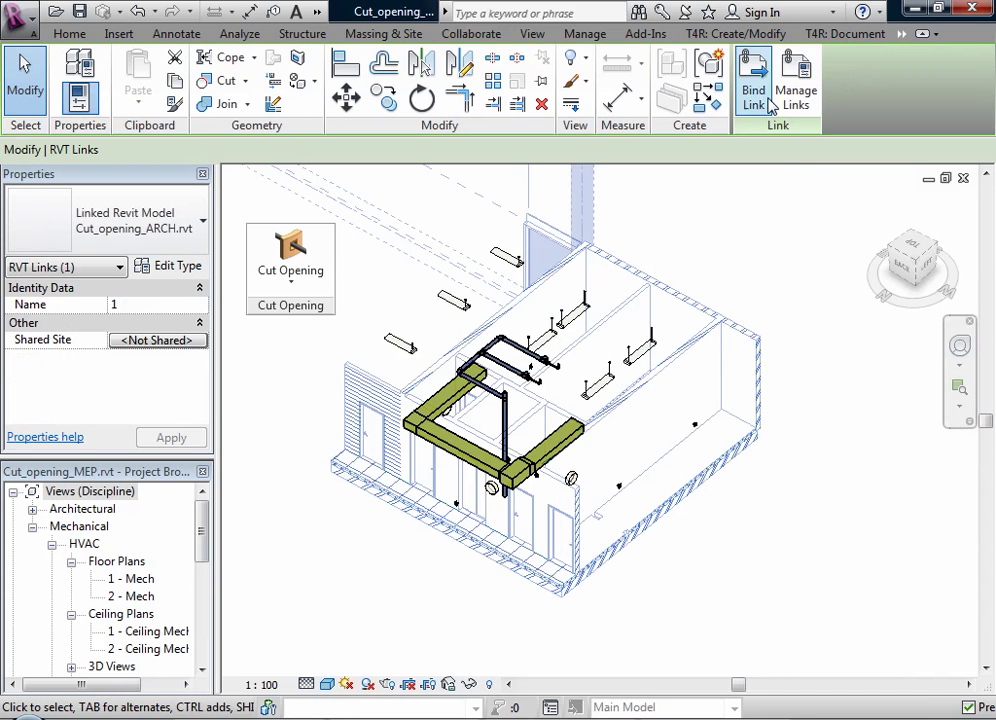
click(800, 107)
click(270, 183)
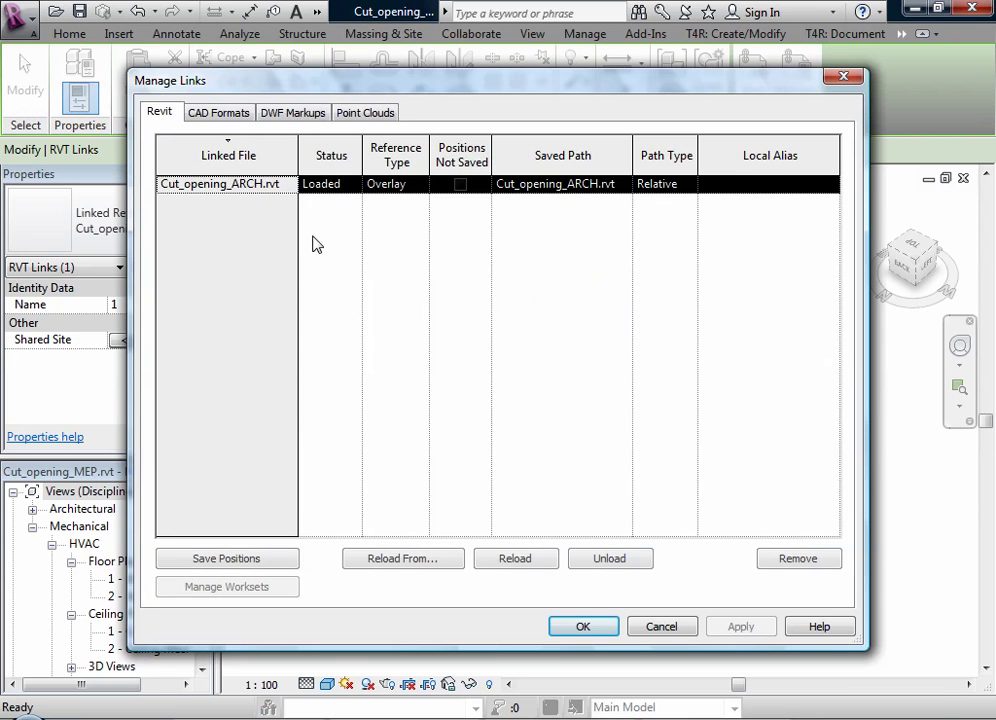
click(515, 558)
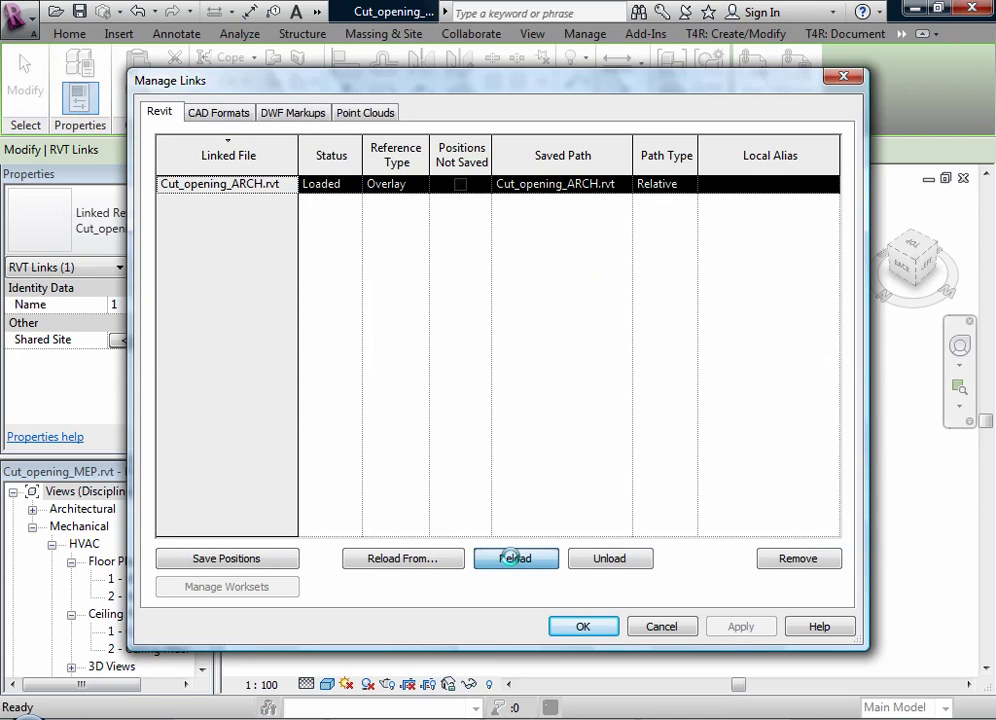
click(574, 626)
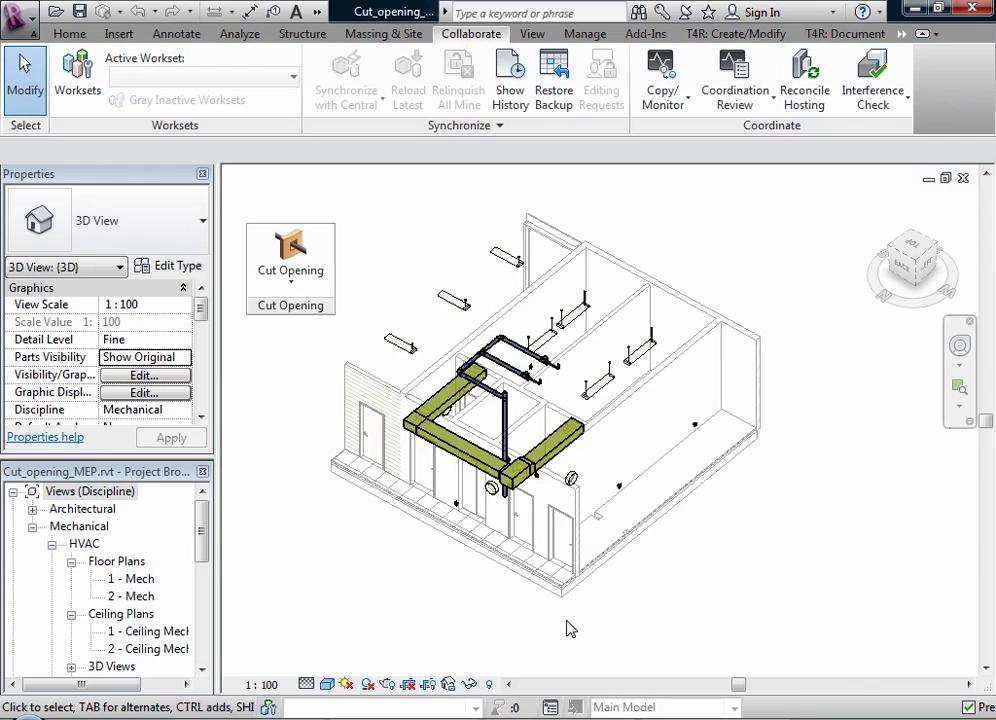
scroll(549, 400, up, 10)
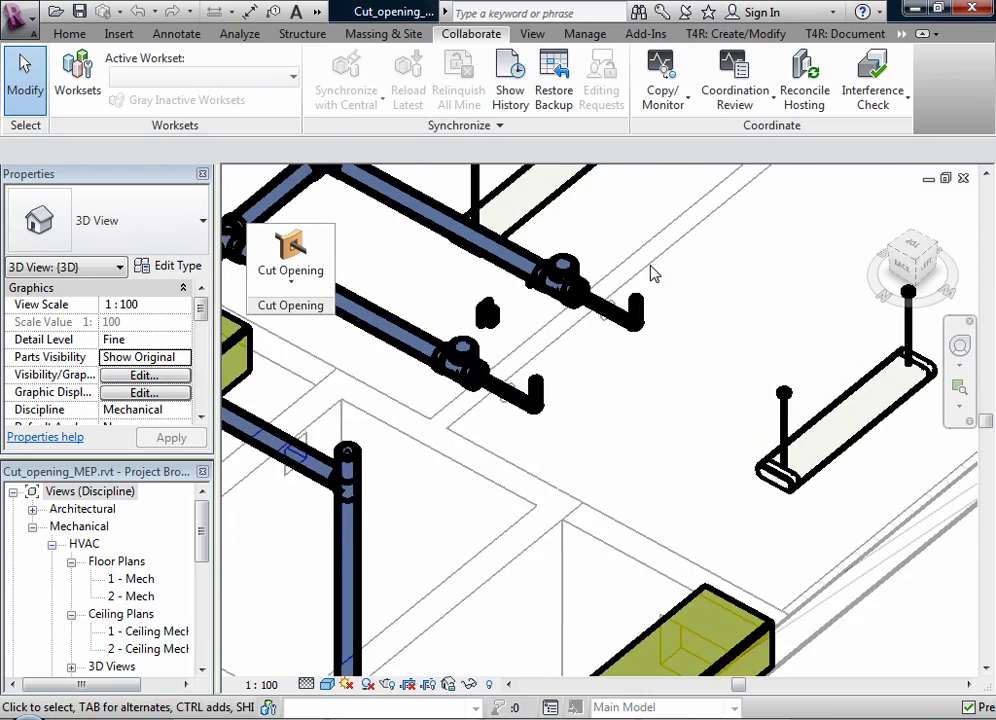
scroll(573, 337, up, 4)
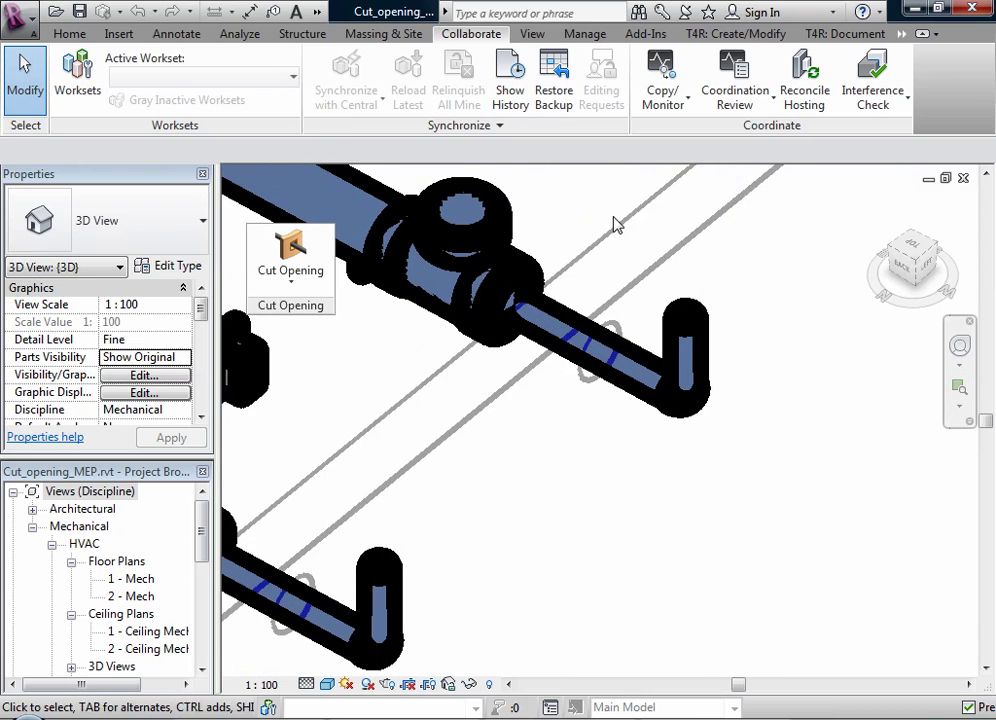
scroll(592, 277, down, 4)
scroll(592, 277, down, 8)
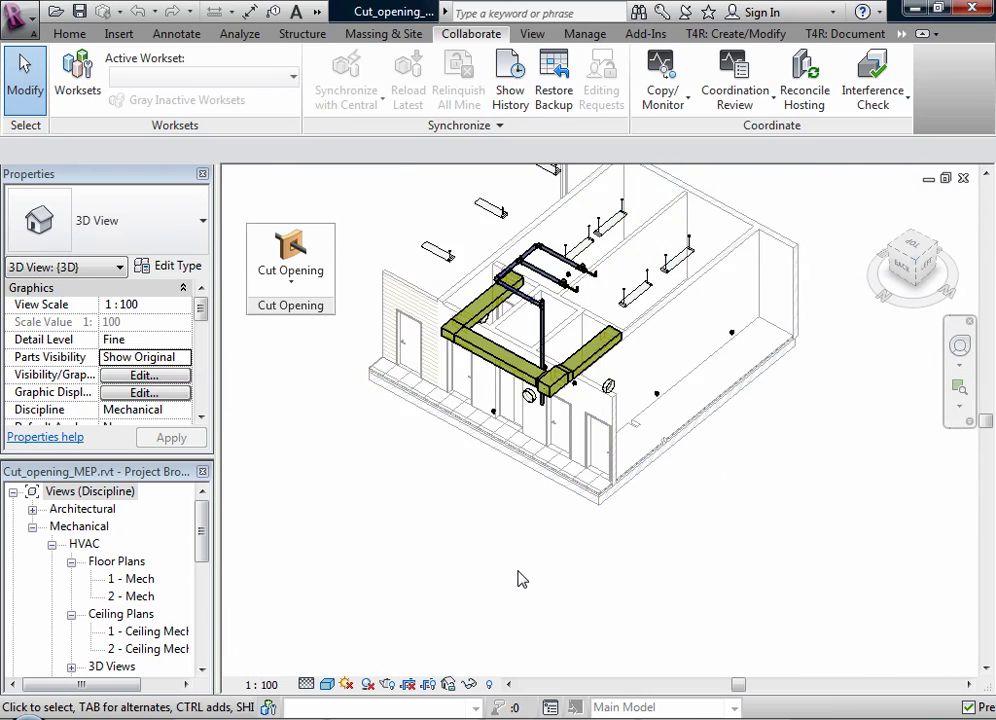
scroll(616, 318, up, 1)
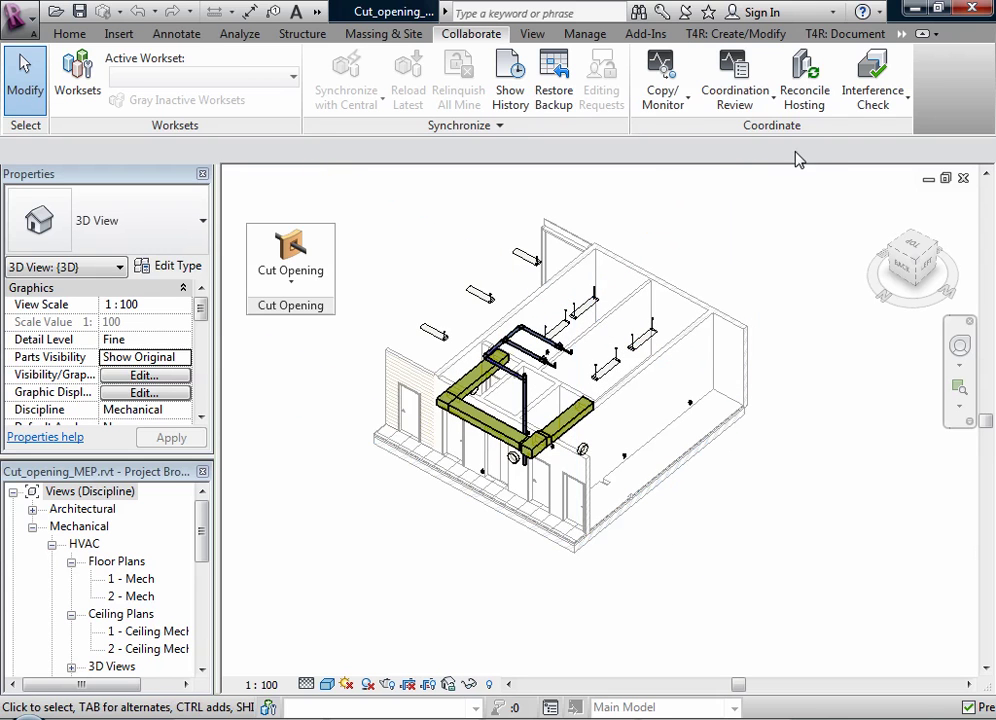
- Set up an interference check of Ducts and Pipes against Floors and Walls in Cut_opening_ARCH.rvt
click(873, 104)
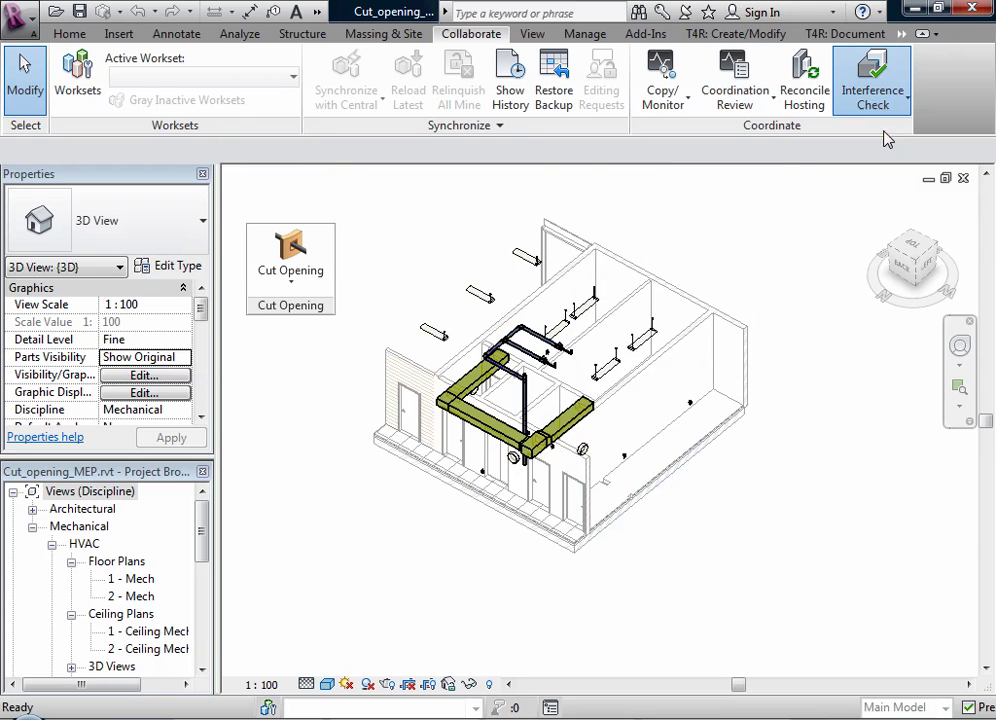
click(895, 136)
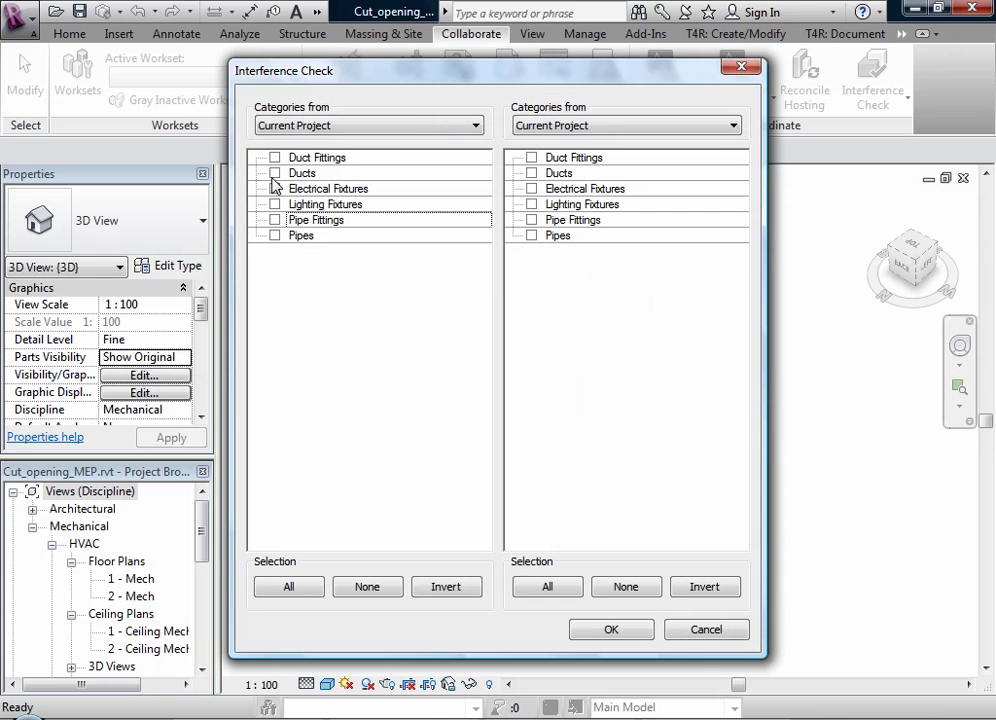
click(275, 173)
click(275, 235)
click(731, 126)
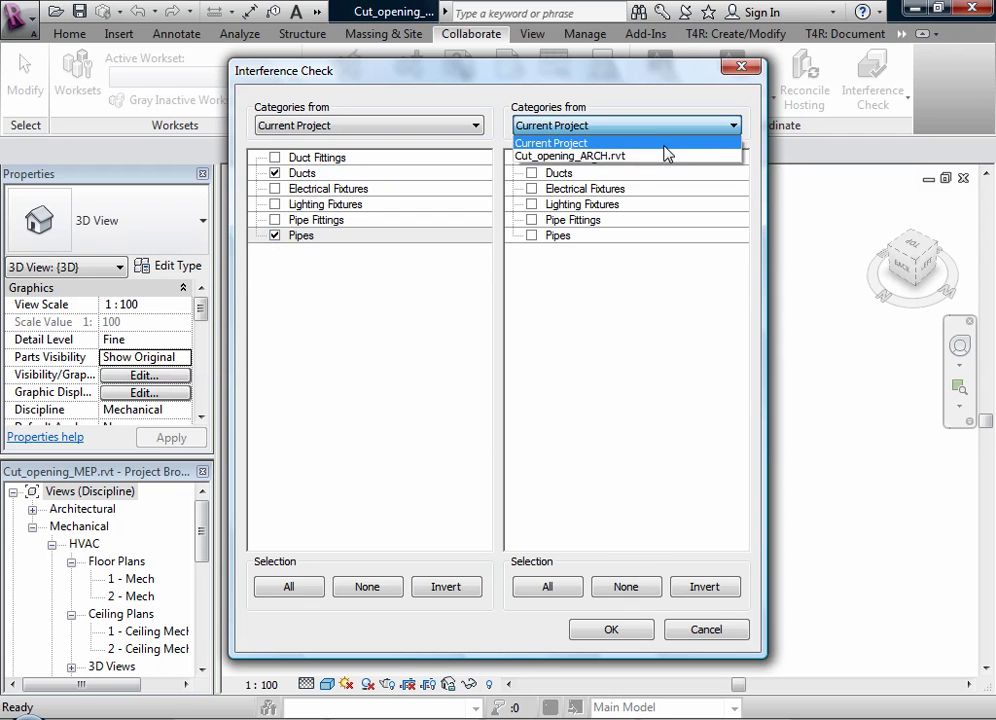
click(663, 156)
click(531, 204)
click(531, 251)
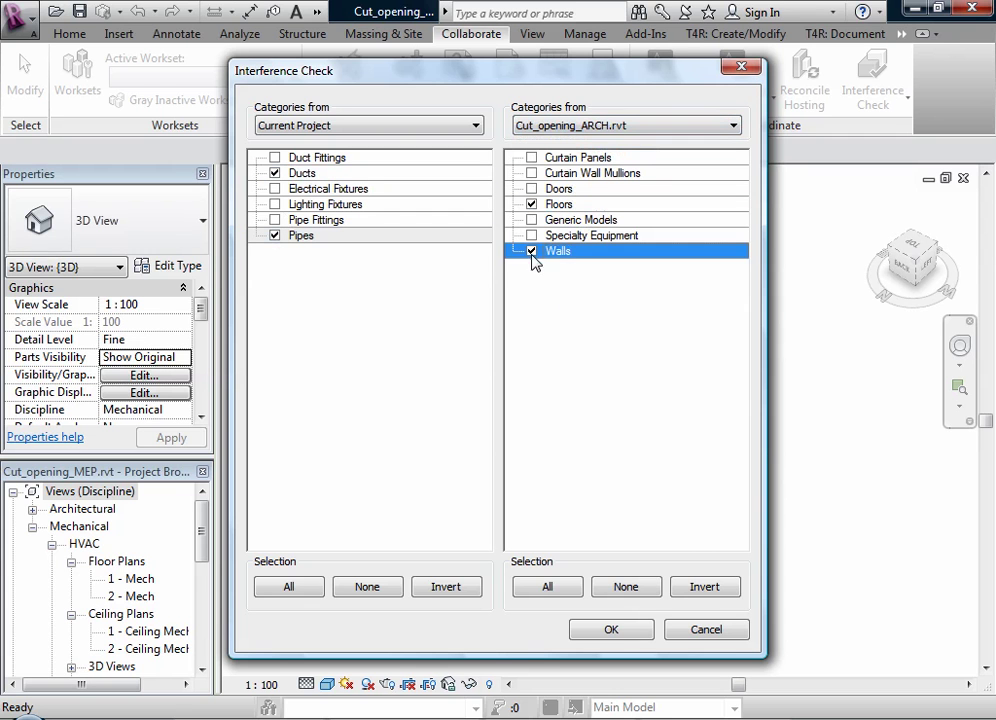
- Run the check and dismiss the message reporting no interference
click(612, 628)
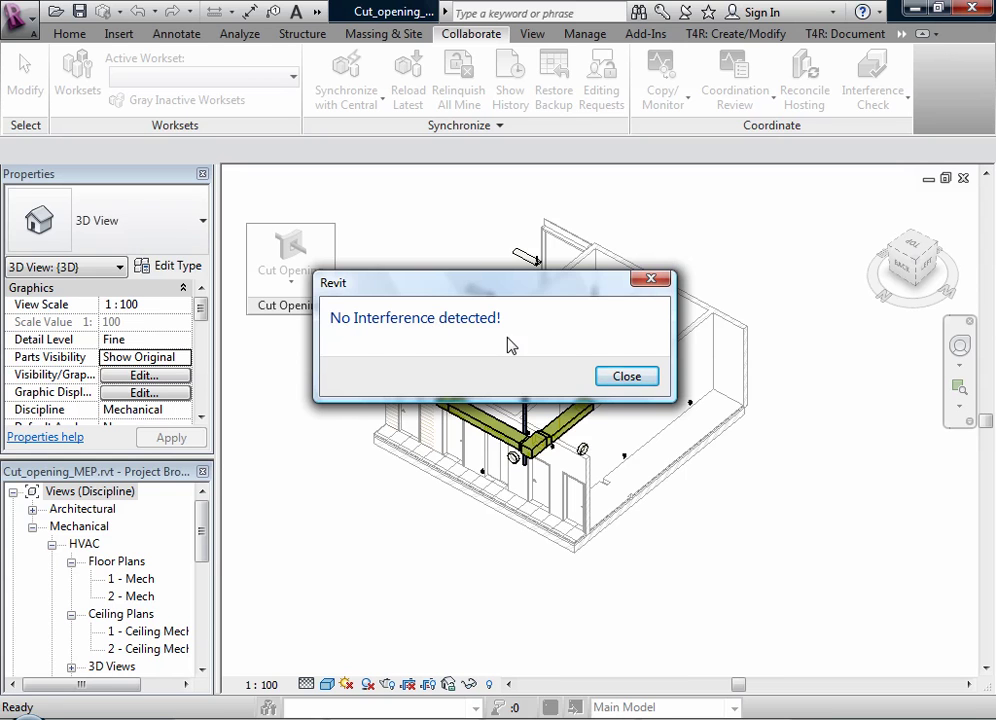
click(627, 377)
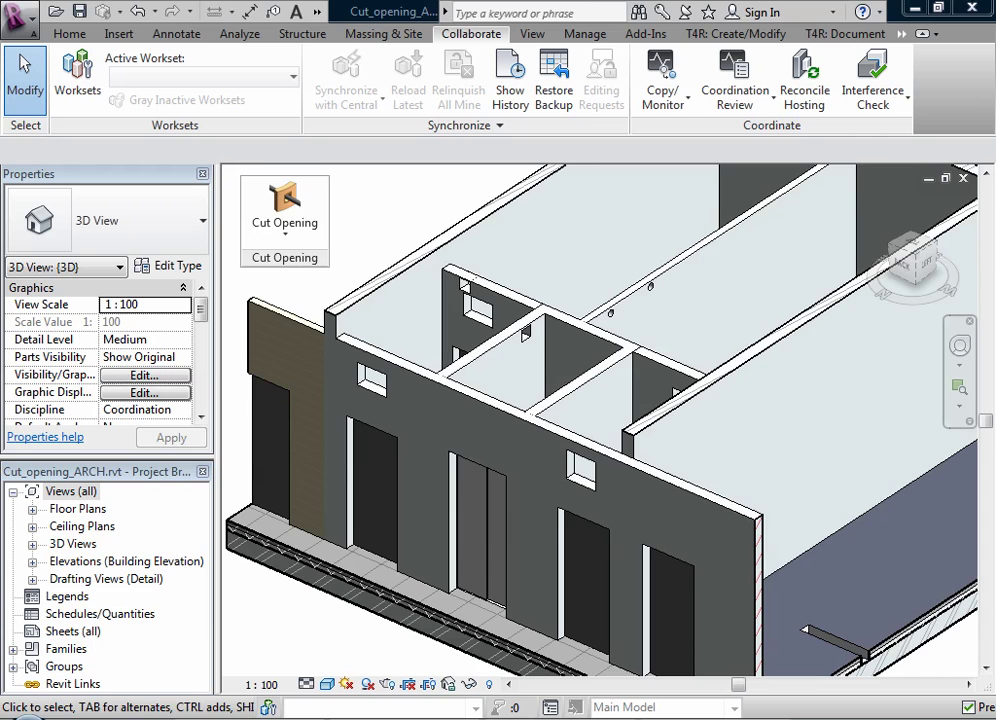
scroll(488, 463, down, 3)
click(282, 240)
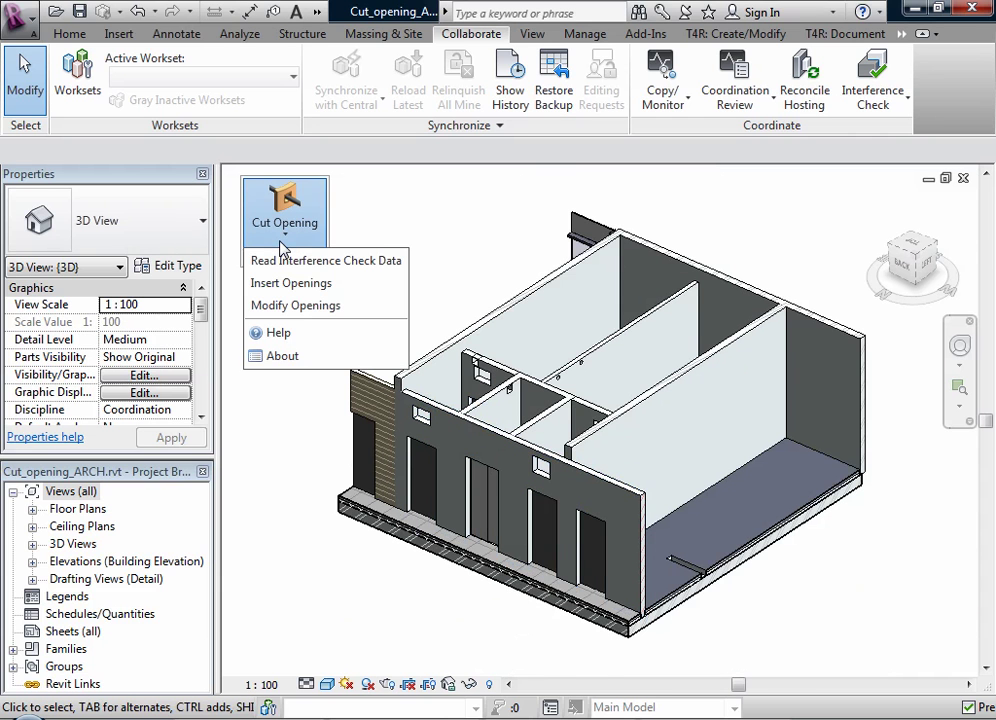
click(300, 308)
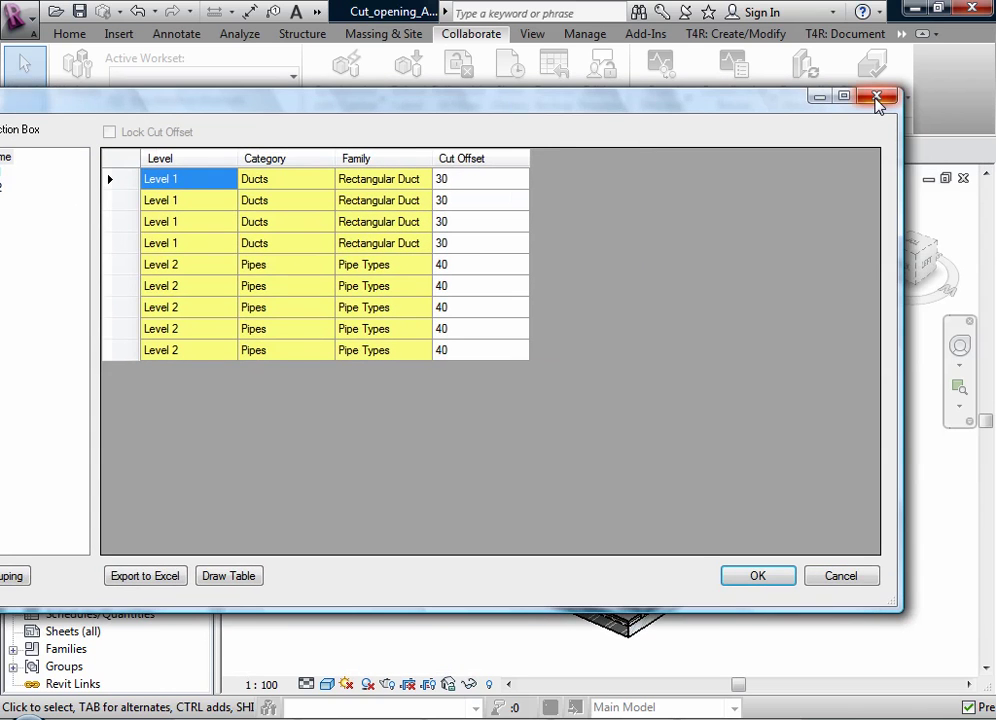
click(878, 98)
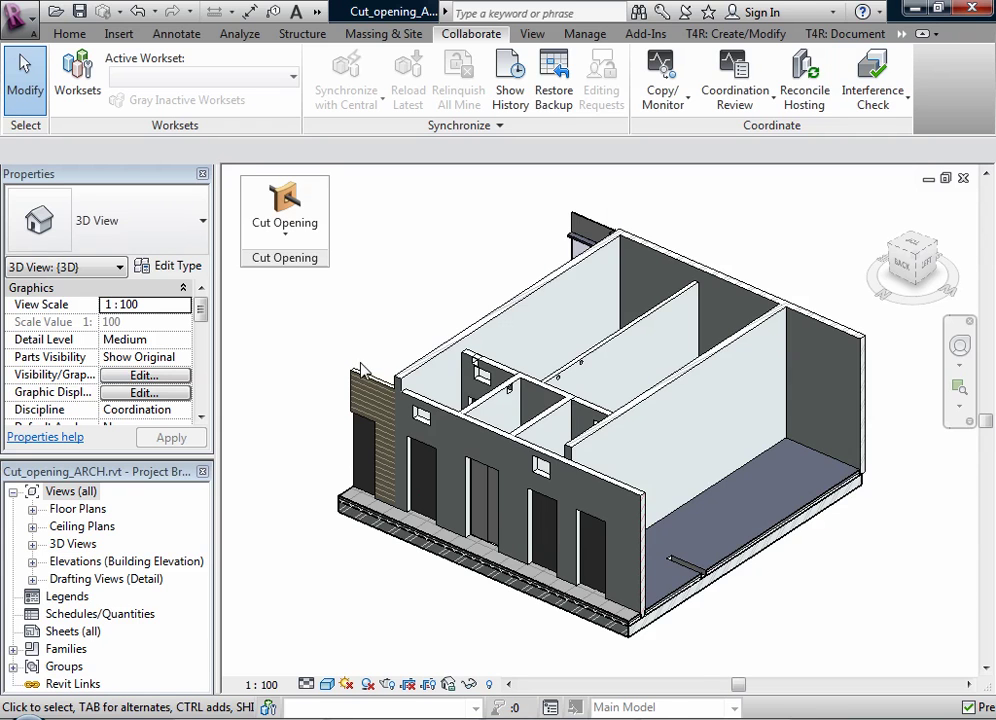